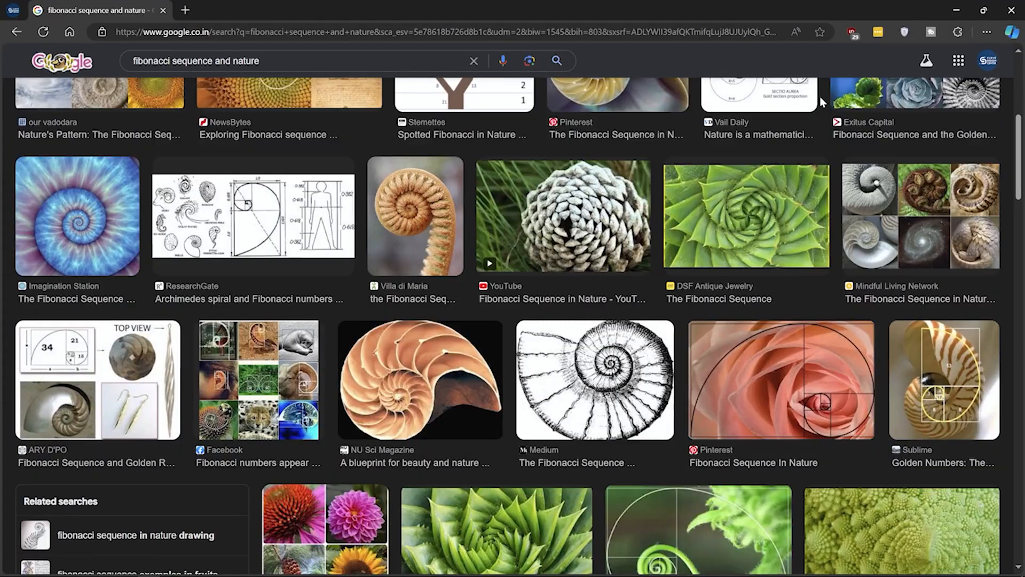
# - Browse the image results for the Fibonacci sequence in nature to study its spiral patterns
pyautogui.scroll(-1, 821, 103)
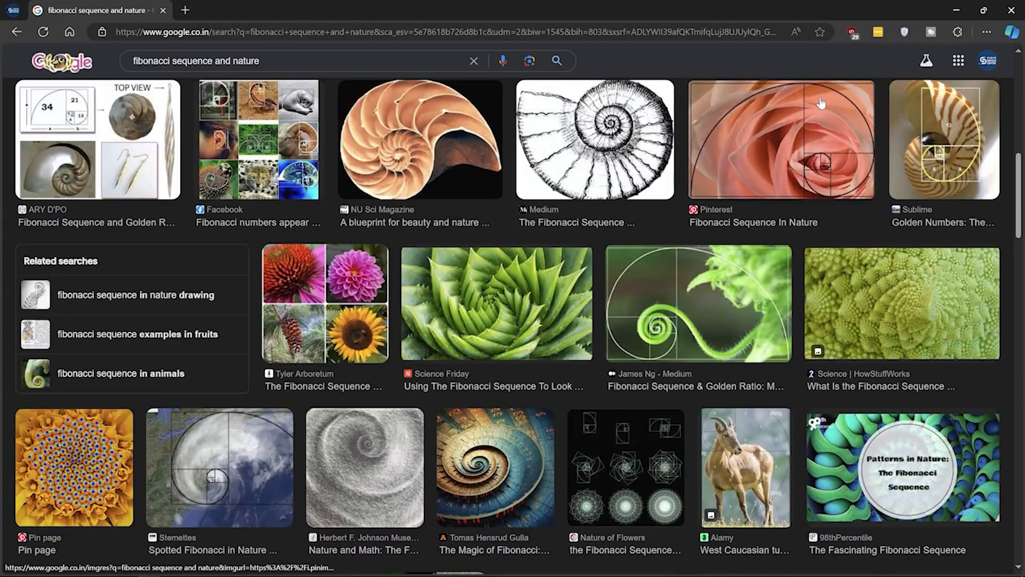
pyautogui.scroll(-2, 821, 103)
pyautogui.scroll(-2, 821, 102)
pyautogui.scroll(-2, 821, 103)
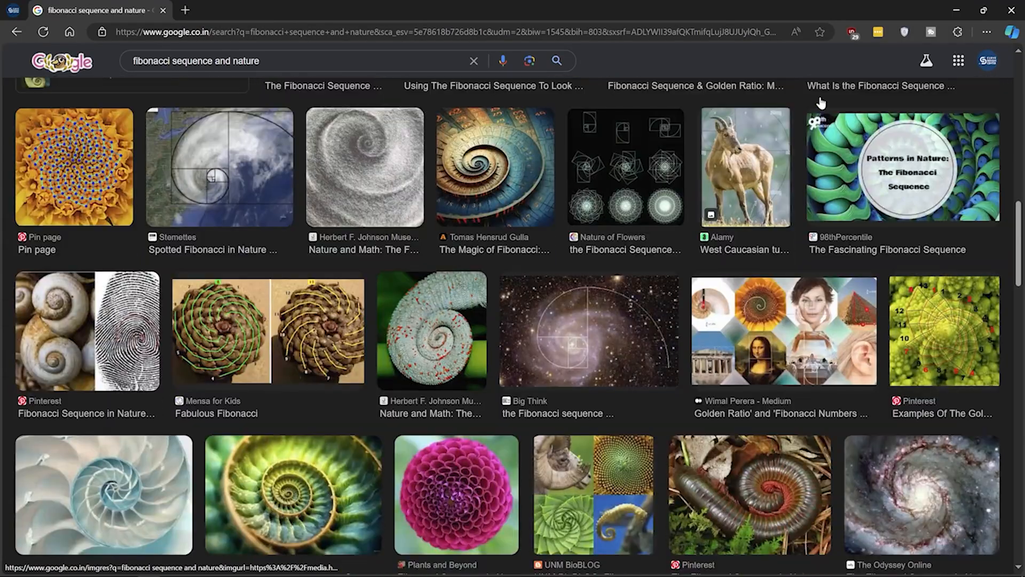
pyautogui.scroll(-7, 821, 102)
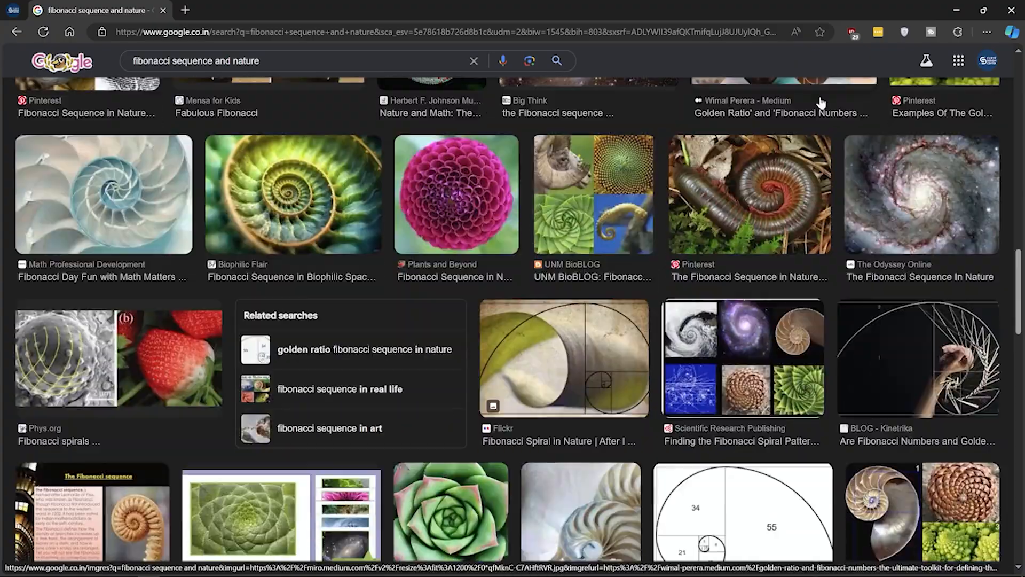
pyautogui.scroll(-1, 821, 103)
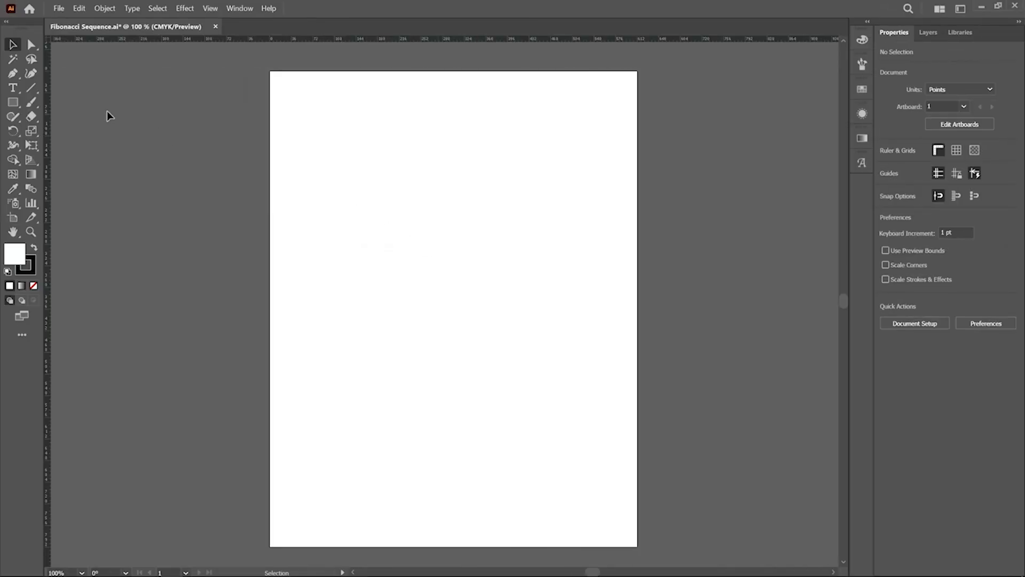
# - Draw a square about 129 pt wide near the artboard's upper left and duplicate it edge to edge on its right
pyautogui.click(12, 103)
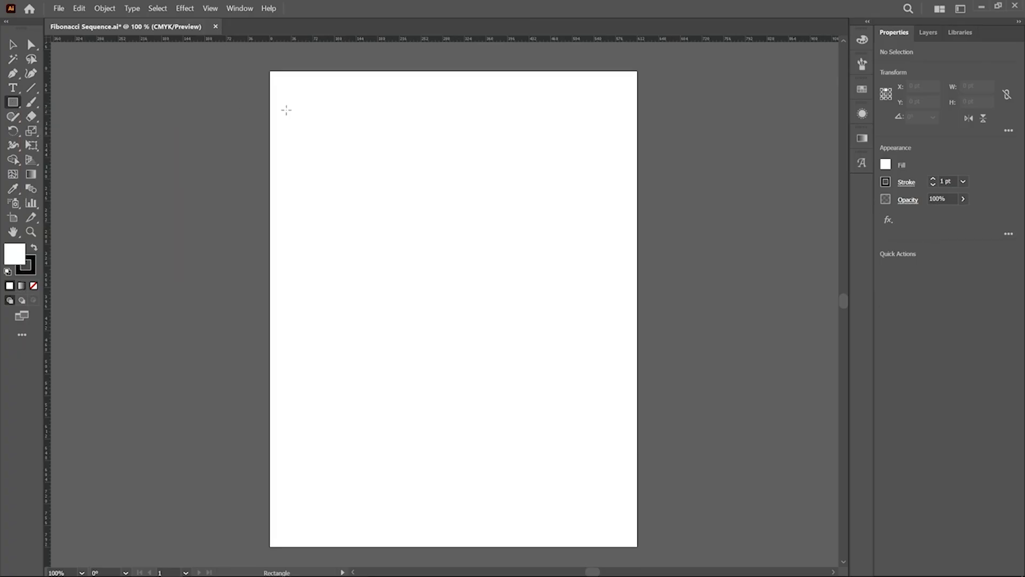
pyautogui.moveTo(324, 130); pyautogui.dragTo(402, 186)
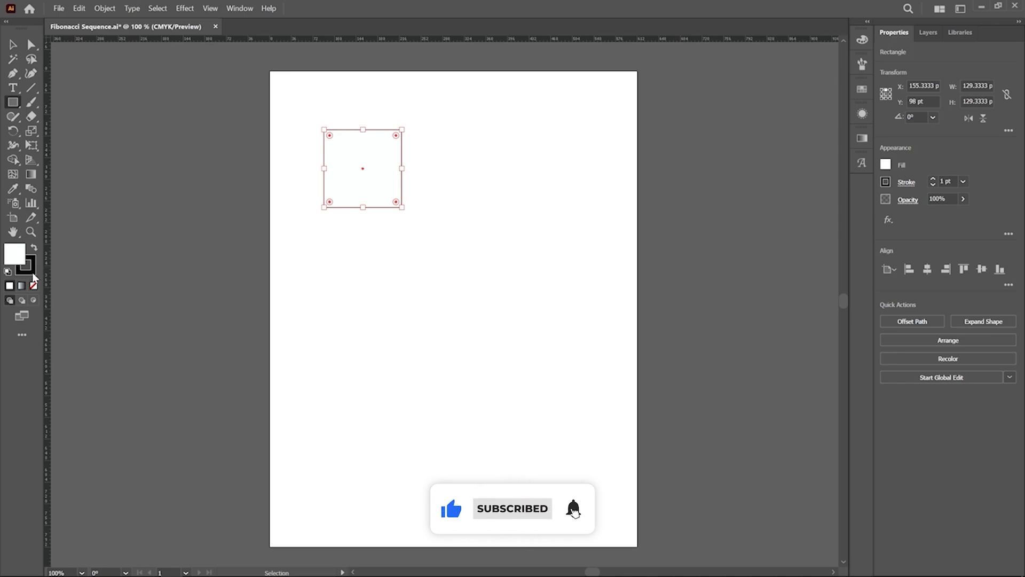
pyautogui.click(13, 45)
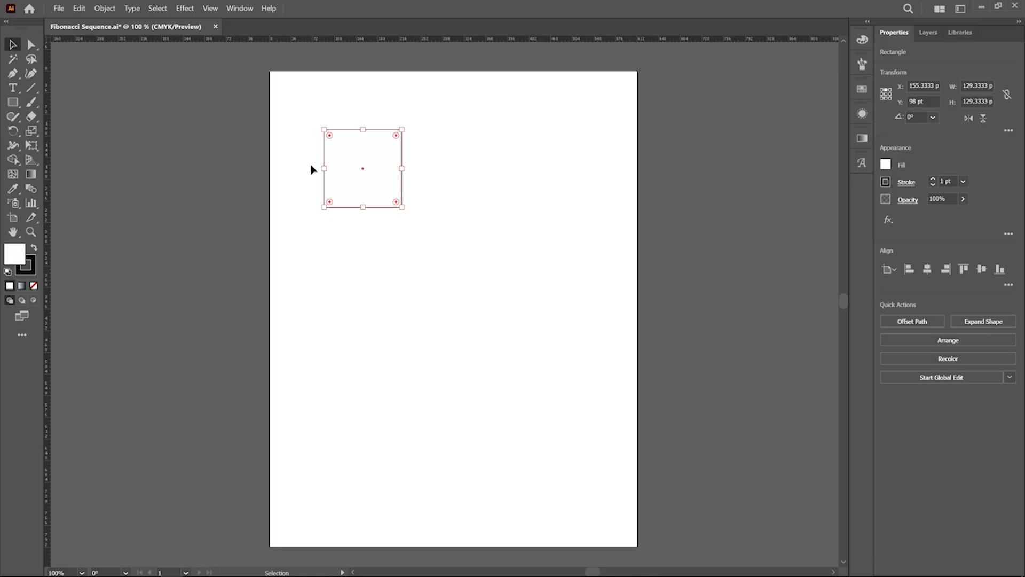
pyautogui.moveTo(343, 151); pyautogui.dragTo(420, 158)
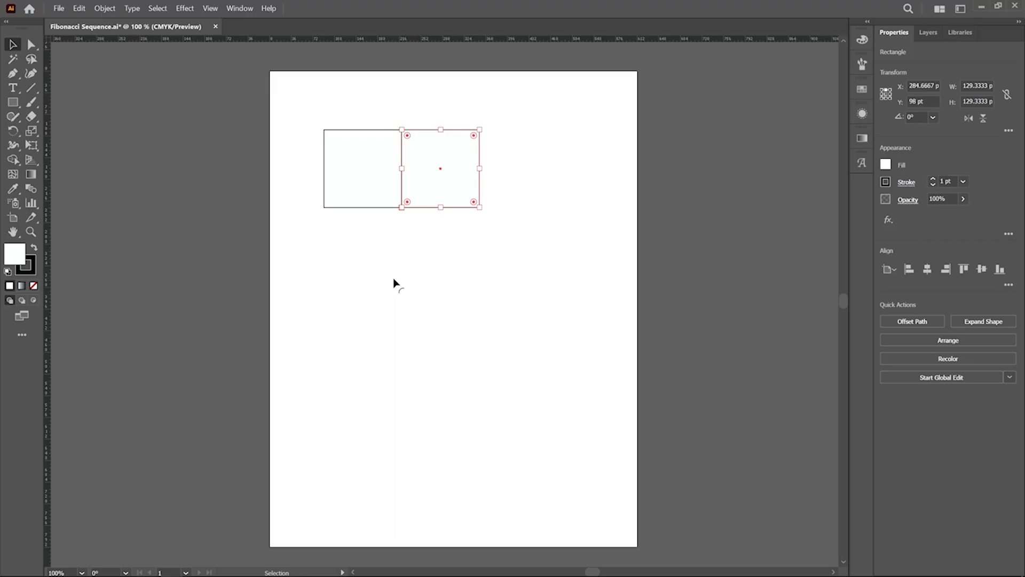
# - Rotate both squares together 90° clockwise and move the stacked pair to the artboard's upper right
pyautogui.moveTo(300, 108); pyautogui.dragTo(505, 243)
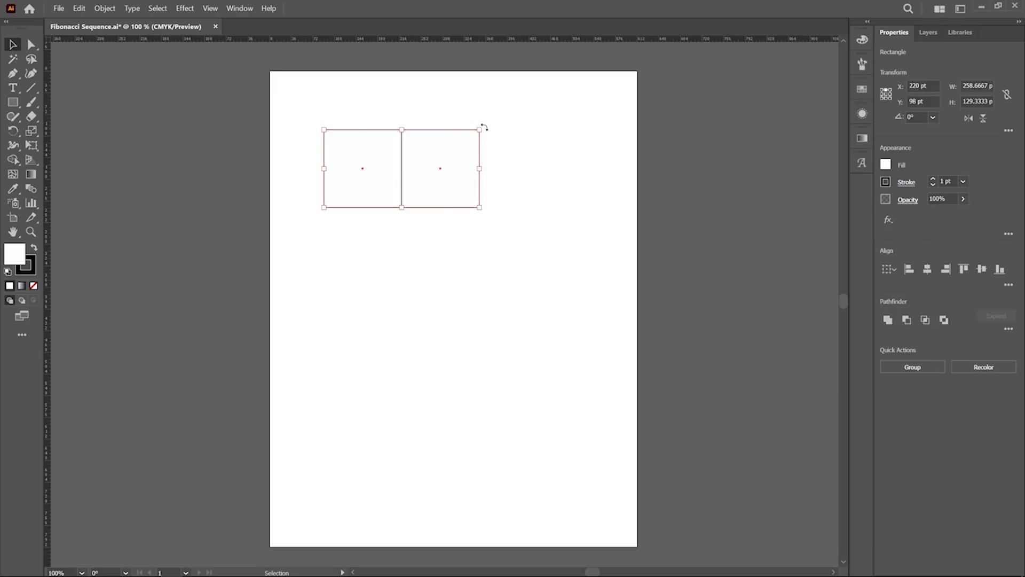
pyautogui.moveTo(485, 127); pyautogui.dragTo(445, 268)
pyautogui.moveTo(409, 155); pyautogui.dragTo(534, 174)
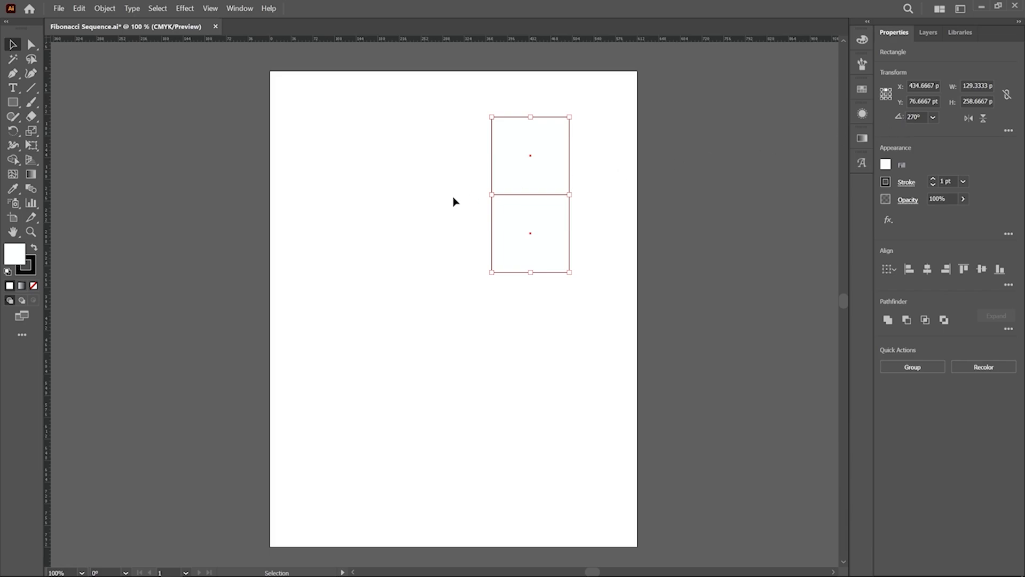
pyautogui.click(428, 204)
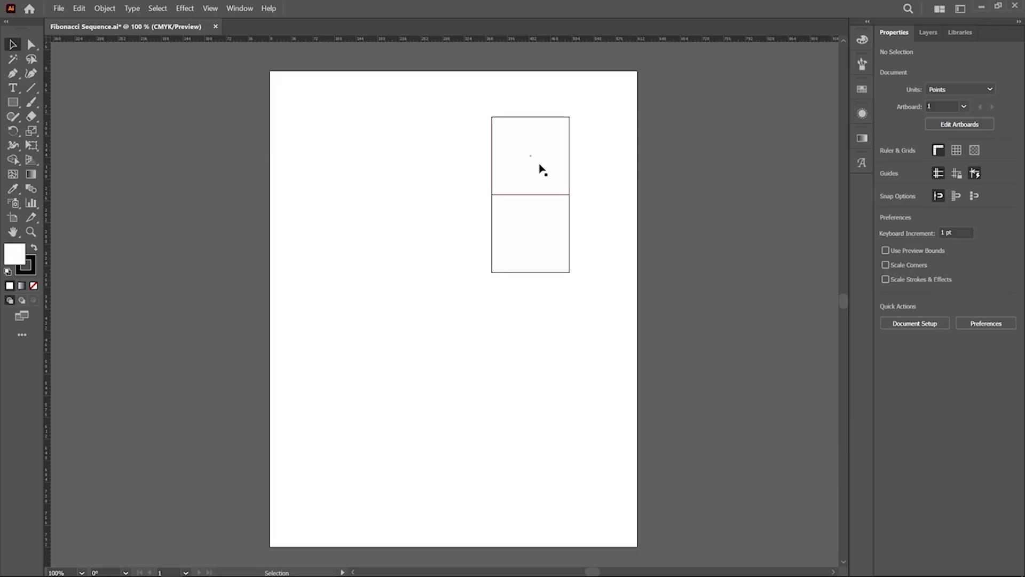
# - Draw a square about 259 pt wide against the stacked pair's left side, matching the pair's full height
pyautogui.click(13, 102)
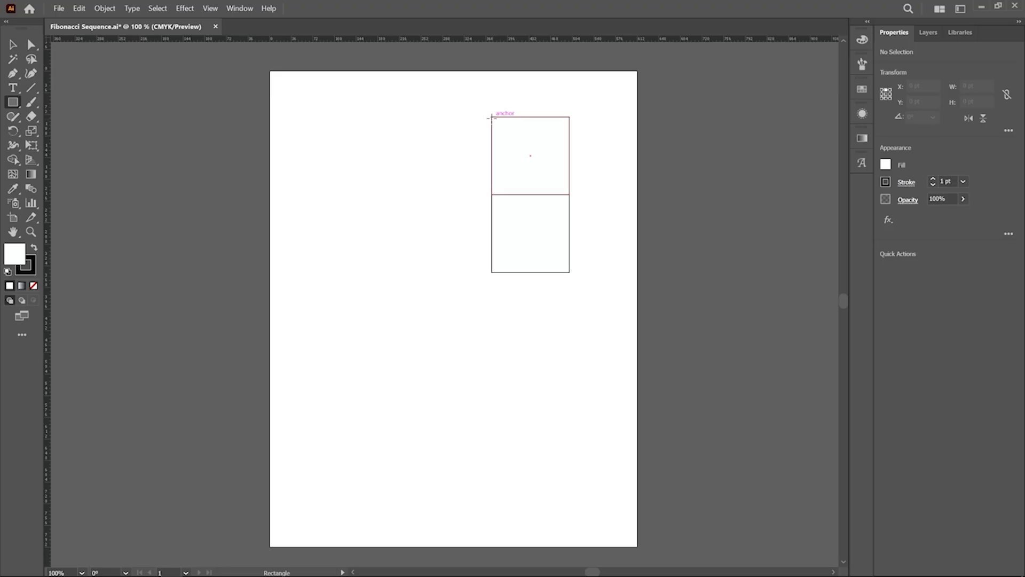
pyautogui.moveTo(491, 116); pyautogui.dragTo(358, 274)
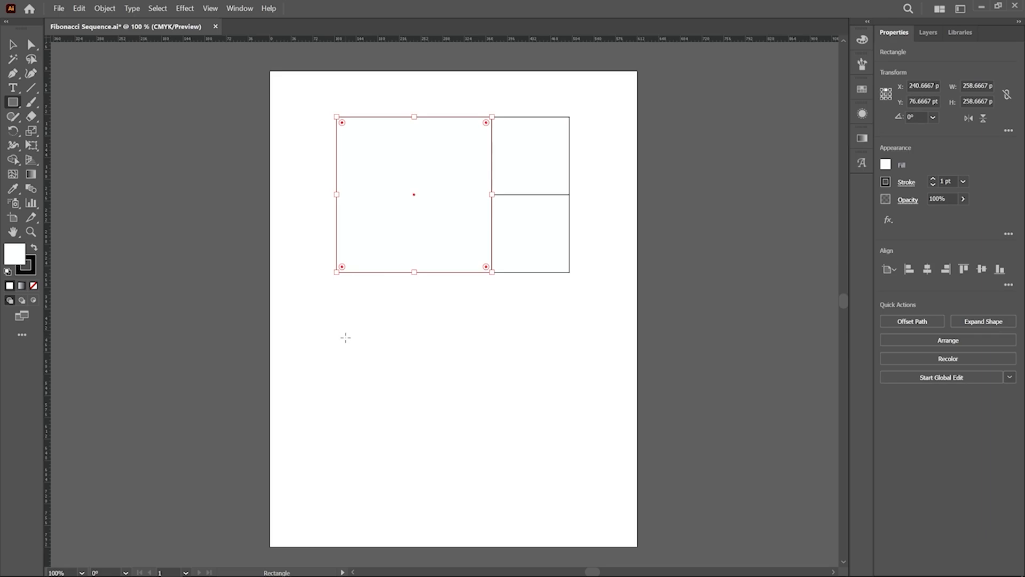
pyautogui.click(13, 44)
# - Rotate the three squares 90° clockwise and scale them proportionally to about 165 × 247 pt at the artboard's upper right
pyautogui.moveTo(310, 96); pyautogui.dragTo(626, 297)
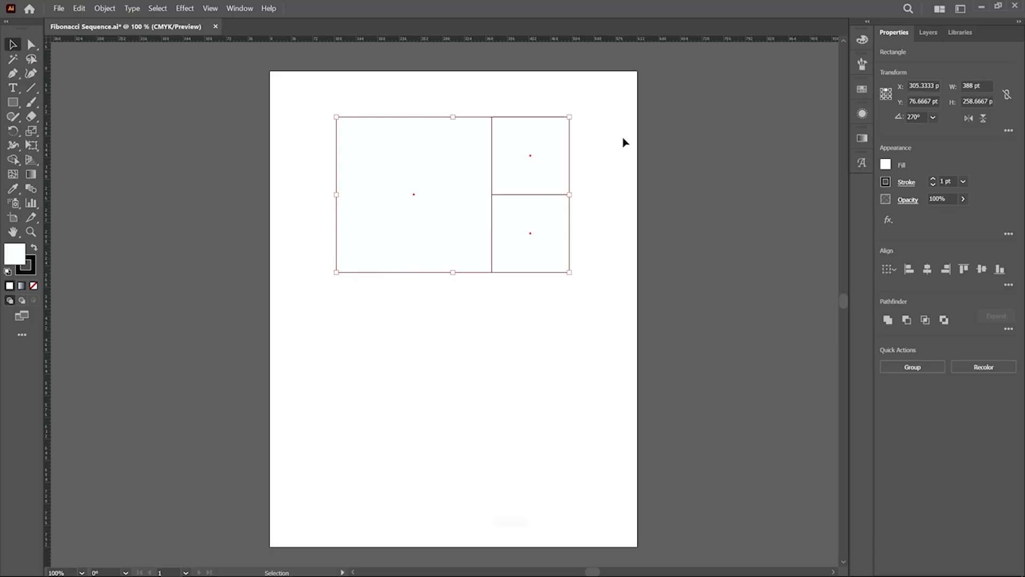
pyautogui.moveTo(572, 111); pyautogui.dragTo(530, 286)
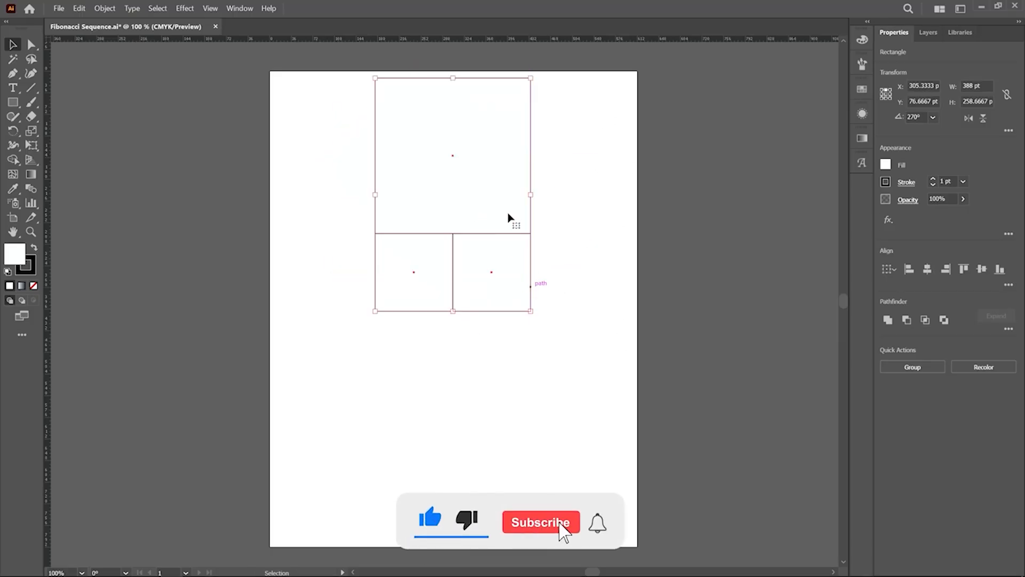
pyautogui.moveTo(508, 217); pyautogui.dragTo(586, 261)
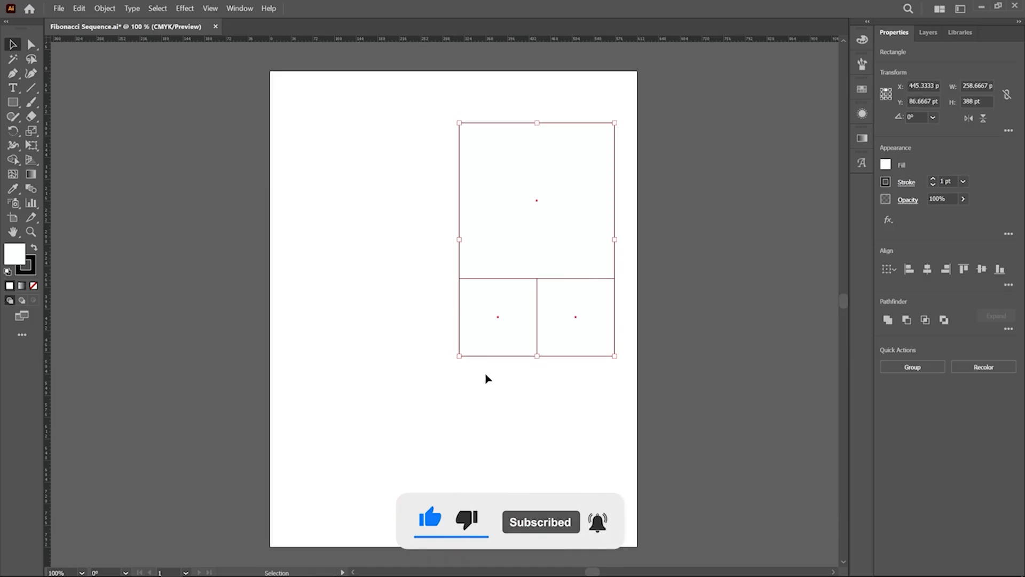
pyautogui.moveTo(460, 356); pyautogui.dragTo(518, 301)
pyautogui.moveTo(565, 199); pyautogui.dragTo(556, 224)
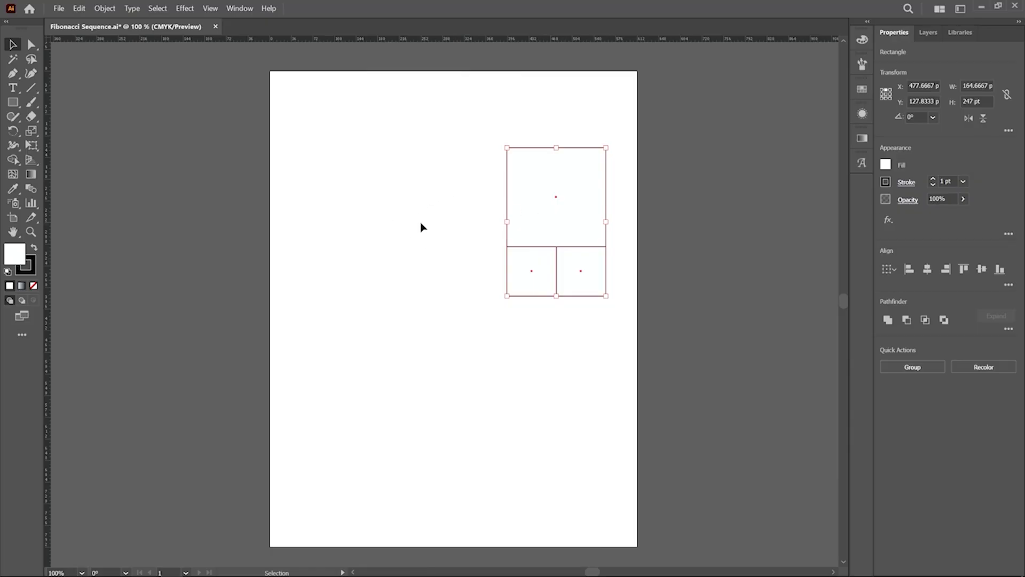
pyautogui.click(397, 217)
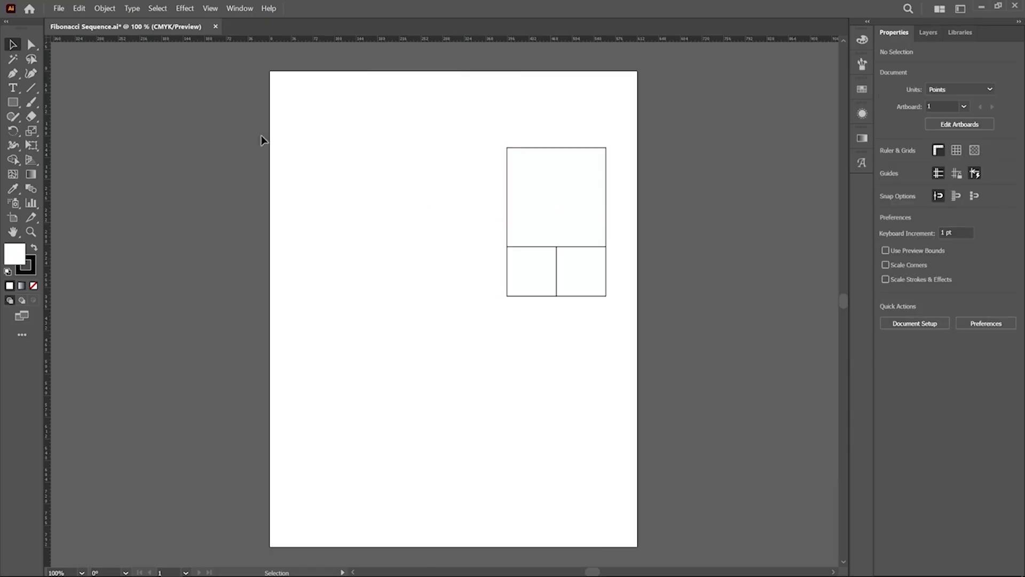
# - Draw a 247 pt square against the left side of the three squares, matching their full height
pyautogui.click(12, 103)
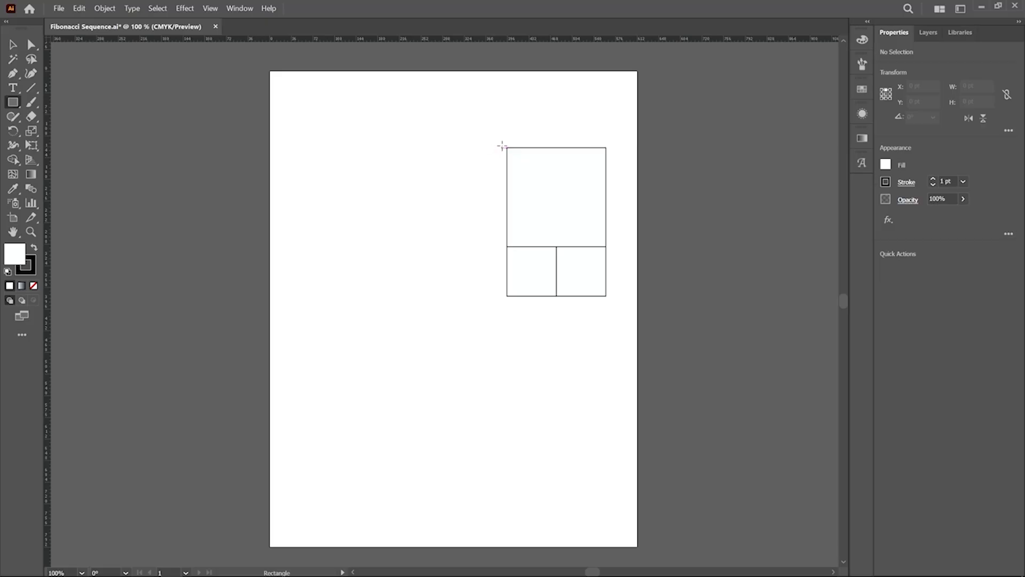
pyautogui.moveTo(504, 145); pyautogui.dragTo(366, 293)
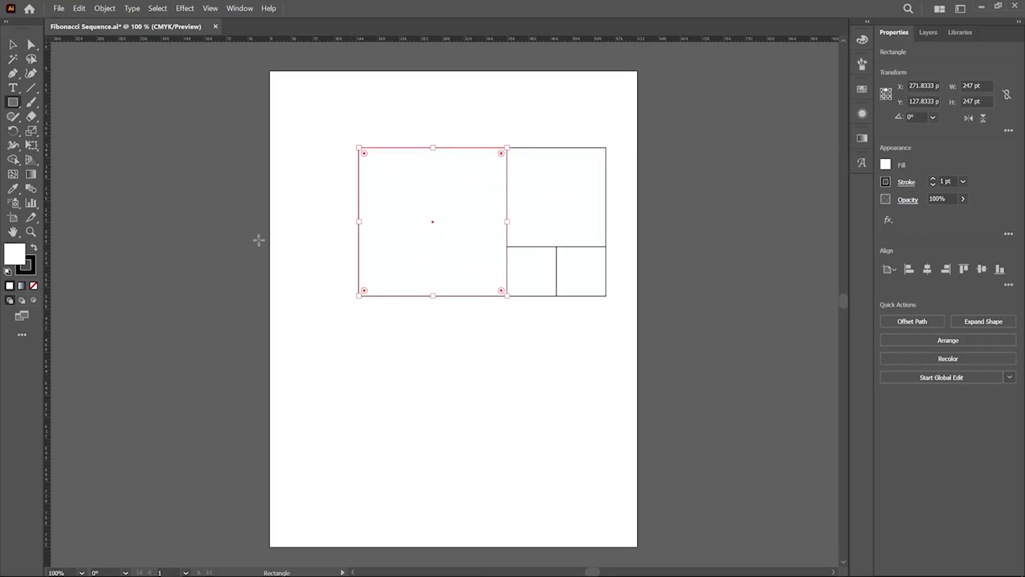
pyautogui.click(13, 46)
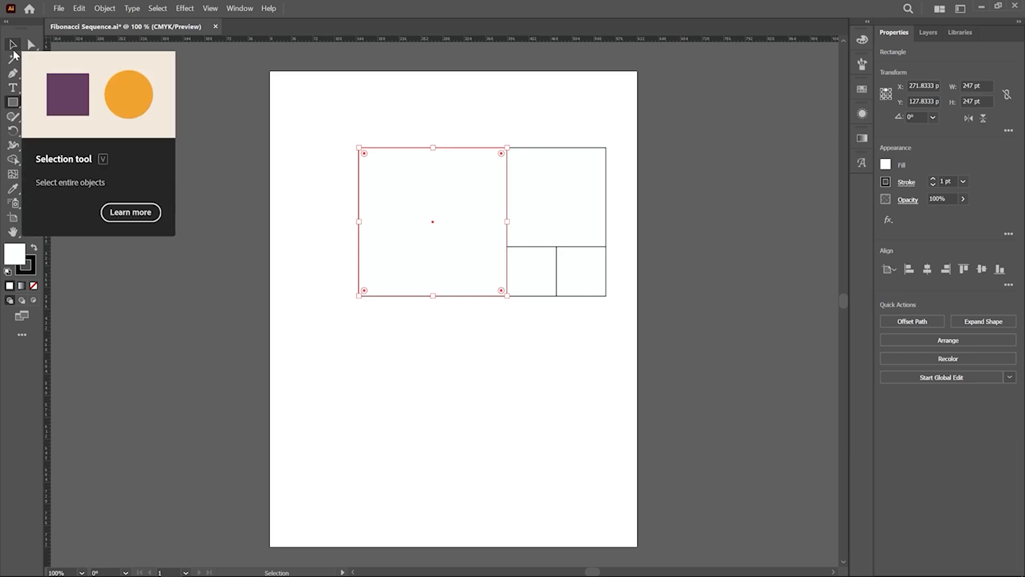
pyautogui.click(13, 51)
# - Rotate the four squares together 90° clockwise and move them toward the artboard's right edge
pyautogui.moveTo(322, 118); pyautogui.dragTo(534, 321)
pyautogui.moveTo(609, 144); pyautogui.dragTo(563, 309)
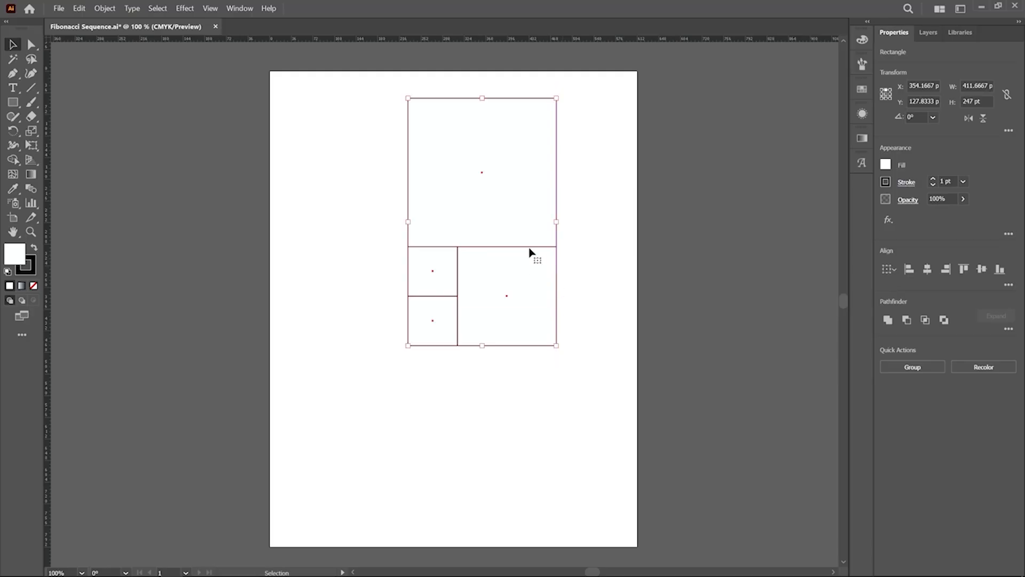
pyautogui.moveTo(525, 220); pyautogui.dragTo(583, 232)
pyautogui.click(305, 222)
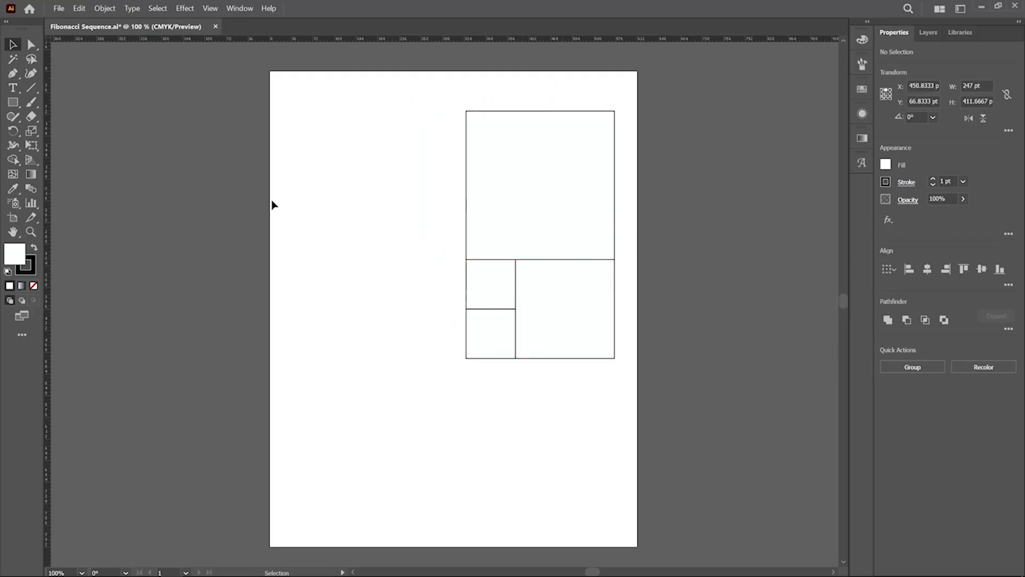
# - Draw a square about 412 pt wide against the left side of the four squares, matching their full height
pyautogui.click(13, 102)
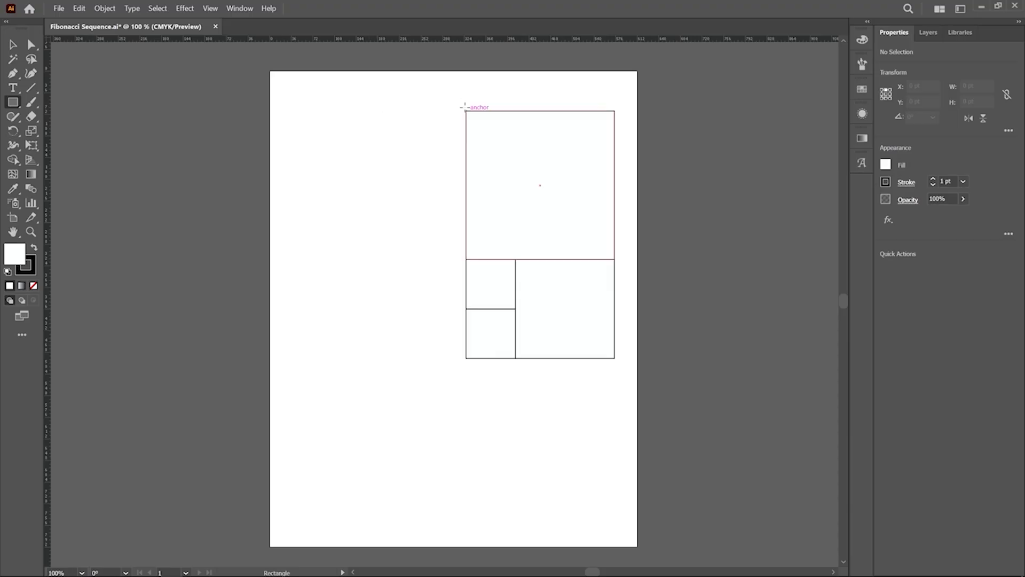
pyautogui.moveTo(464, 110); pyautogui.dragTo(275, 357)
pyautogui.click(13, 44)
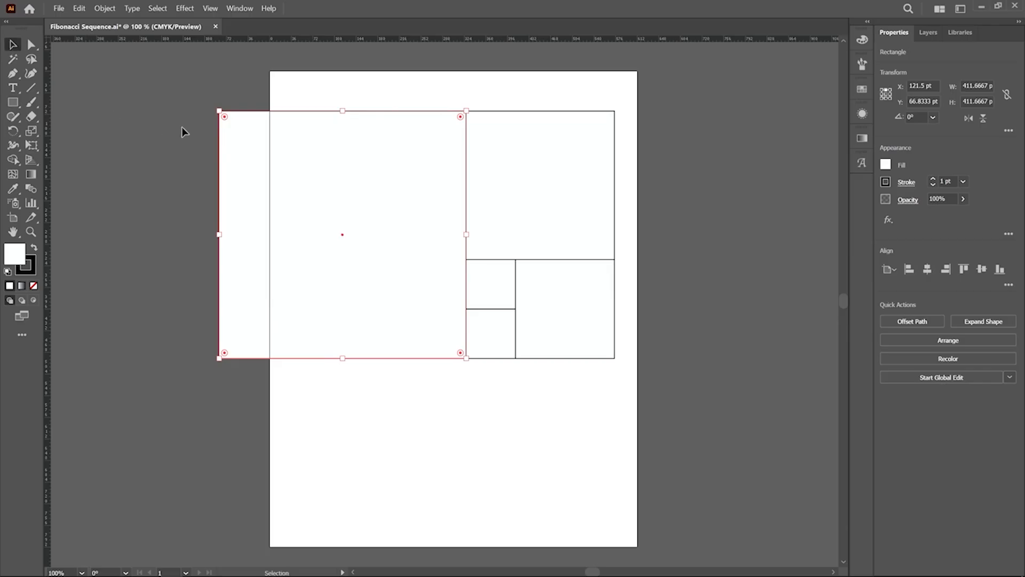
# - Scale down the five squares proportionally to about 359 pt high, rotated 90° clockwise, at the artboard's upper right
pyautogui.moveTo(170, 87); pyautogui.dragTo(696, 402)
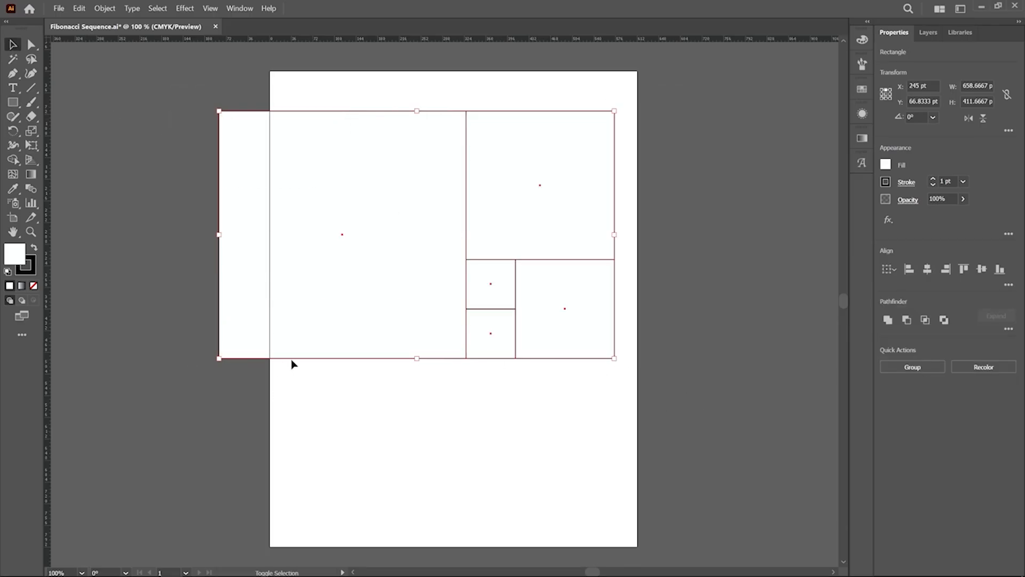
pyautogui.moveTo(219, 358); pyautogui.dragTo(345, 319)
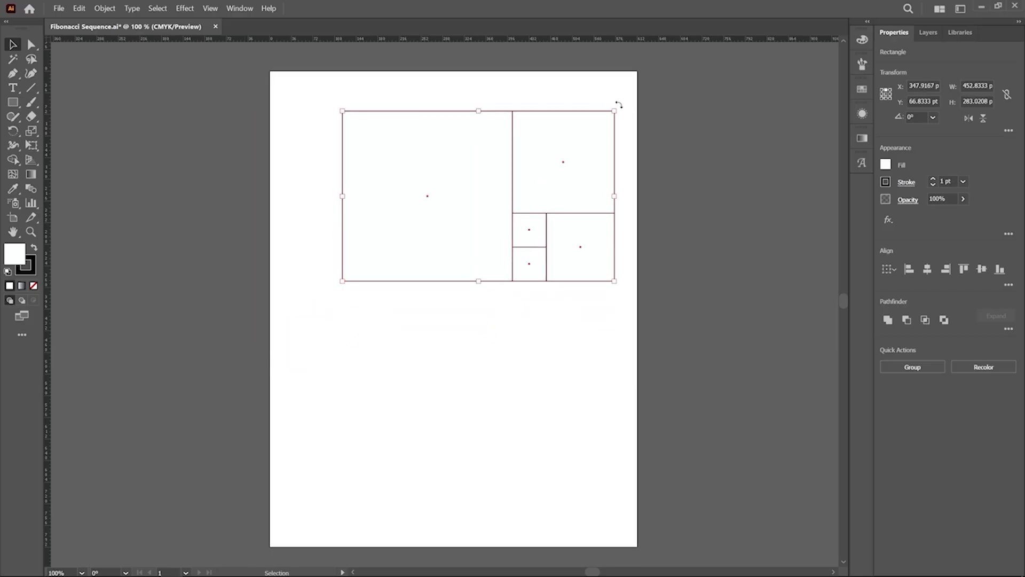
pyautogui.moveTo(619, 105); pyautogui.dragTo(526, 287)
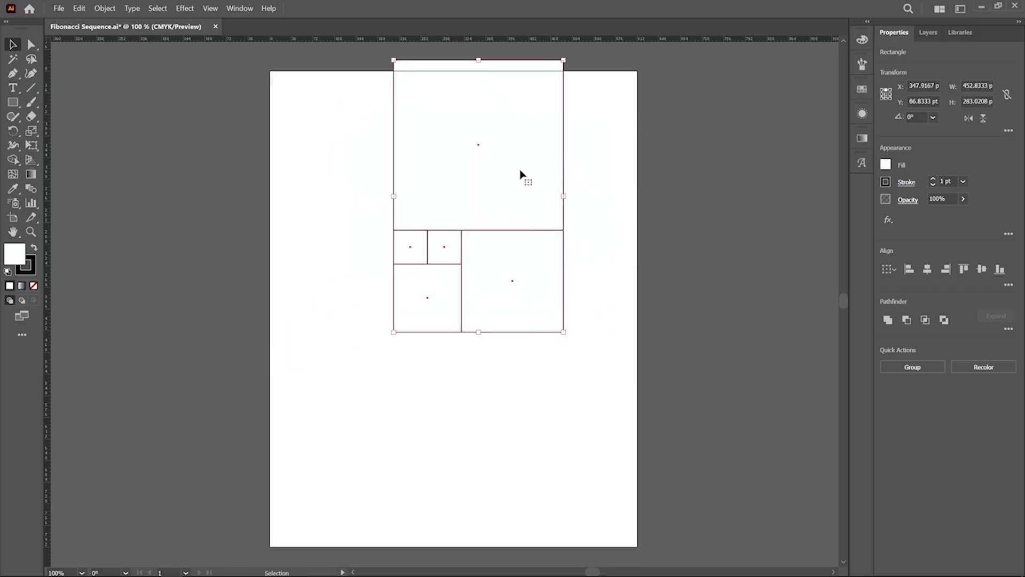
pyautogui.moveTo(520, 172); pyautogui.dragTo(576, 227)
pyautogui.moveTo(444, 383); pyautogui.dragTo(479, 329)
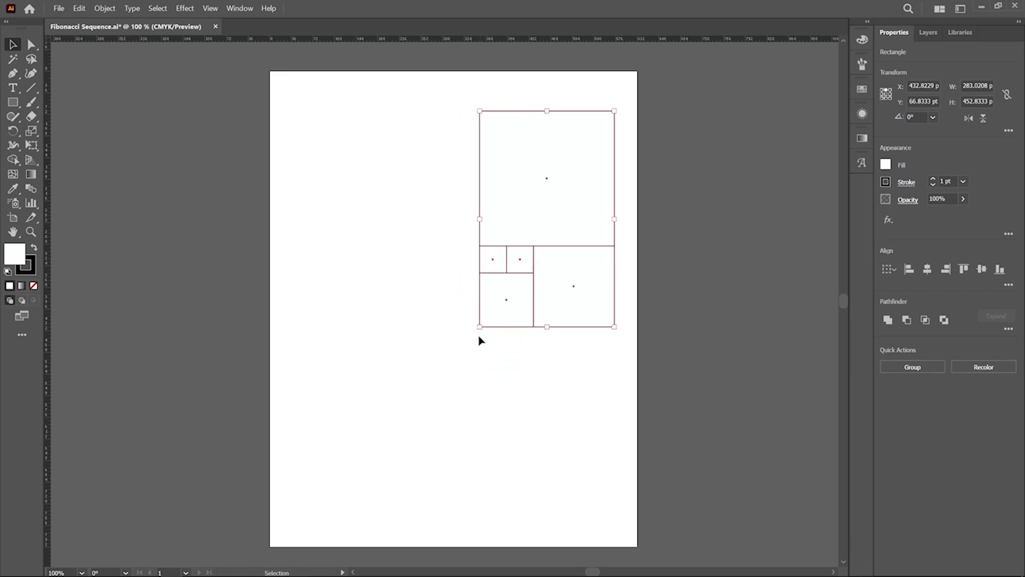
pyautogui.click(370, 219)
# - Draw a square about 359 pt wide against the left side of the five squares, matching their full height
pyautogui.click(16, 104)
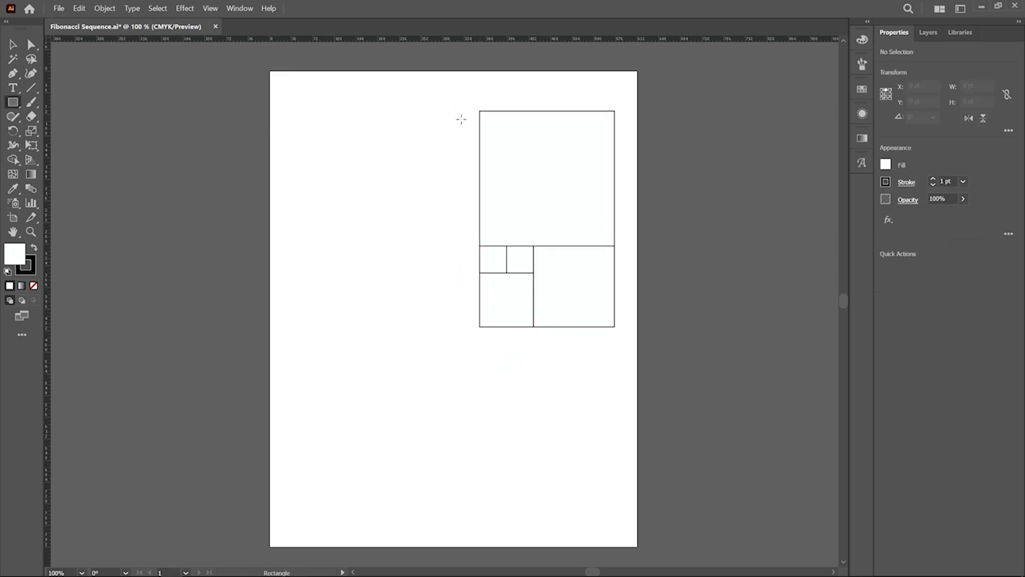
pyautogui.moveTo(480, 111); pyautogui.dragTo(264, 326)
pyautogui.press('v')
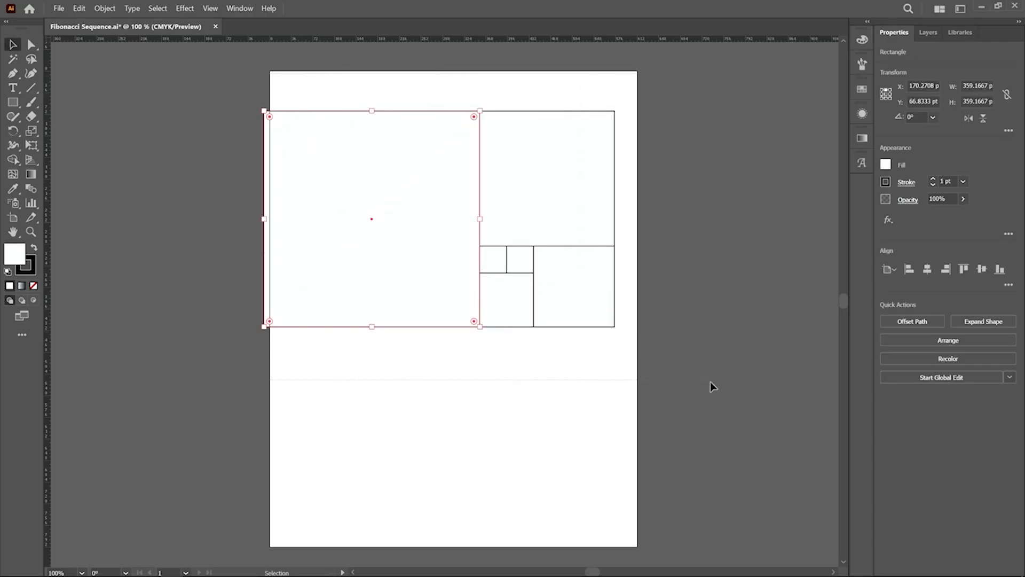
# - Scale all six squares proportionally to about 495 × 305 pt and position them within the upper part of the artboard
pyautogui.hotkey('ctrl', 'a')
pyautogui.moveTo(269, 327); pyautogui.dragTo(323, 302)
pyautogui.moveTo(442, 179)
pyautogui.mouseDown()
pyautogui.moveTo(424, 184)
pyautogui.moveTo(440, 182)
pyautogui.mouseUp()
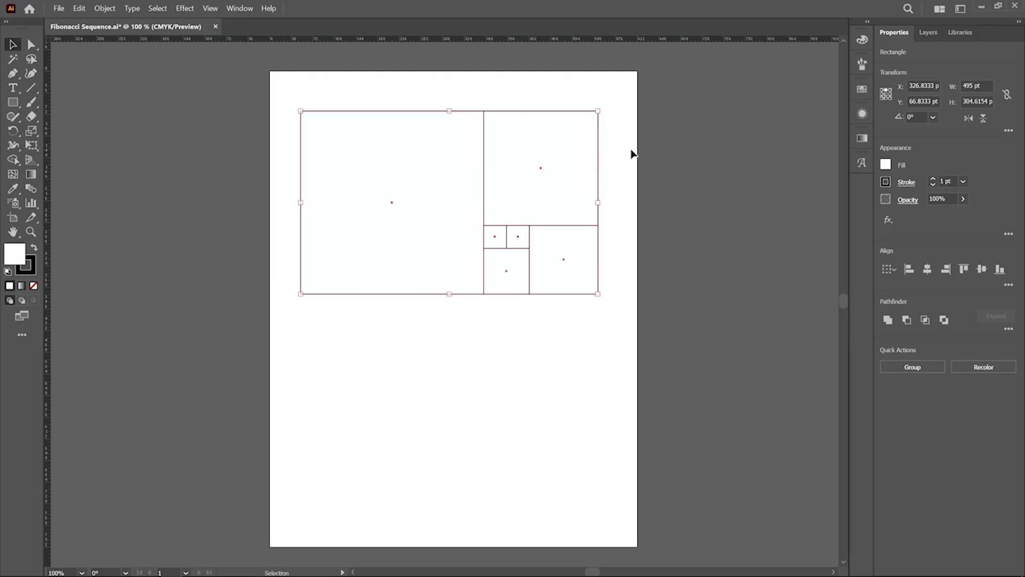
pyautogui.click(705, 182)
# - Switch the artwork display to Outline mode
pyautogui.scroll(1, 474, 155)
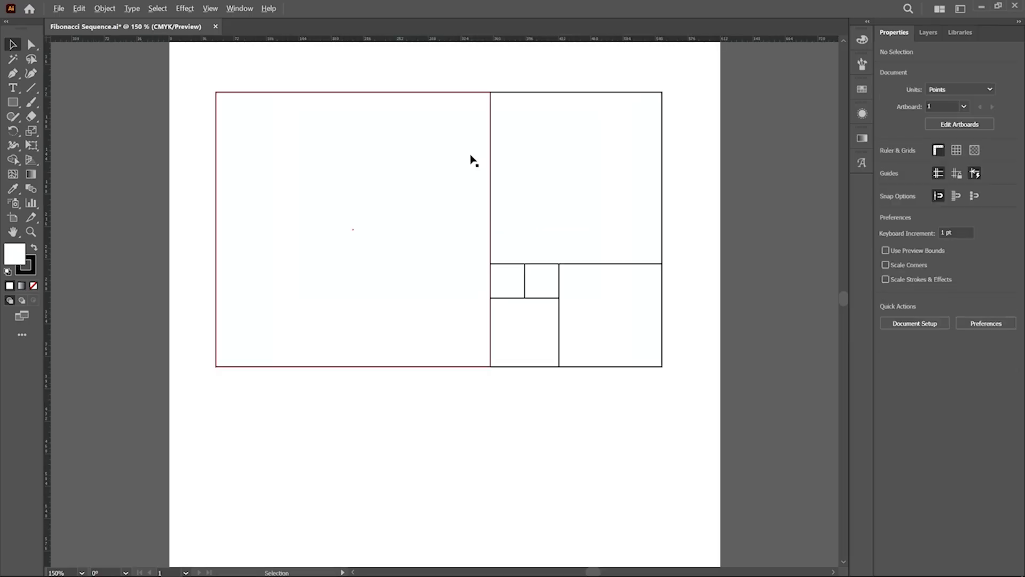
pyautogui.scroll(2, 567, 201)
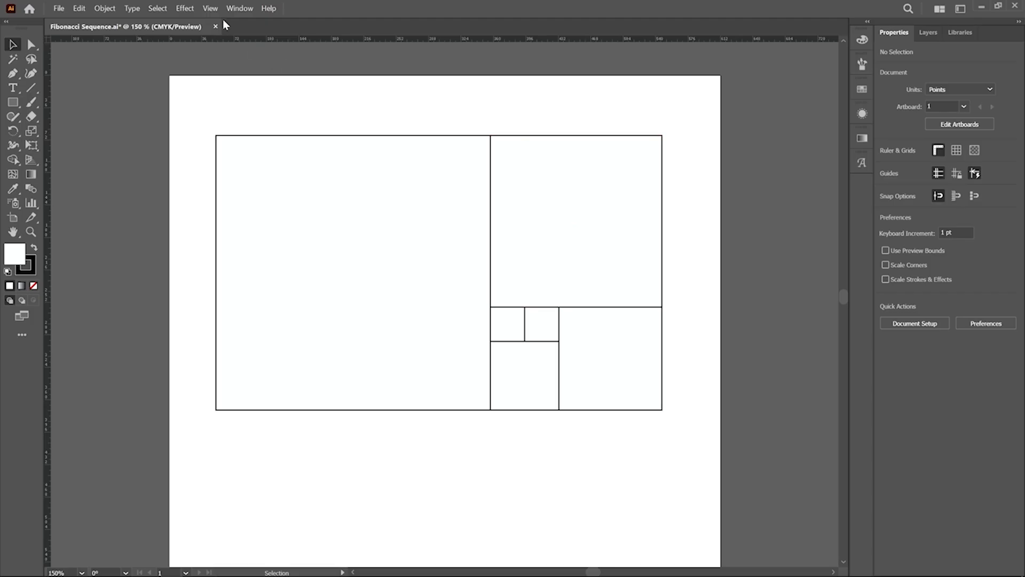
pyautogui.click(211, 8)
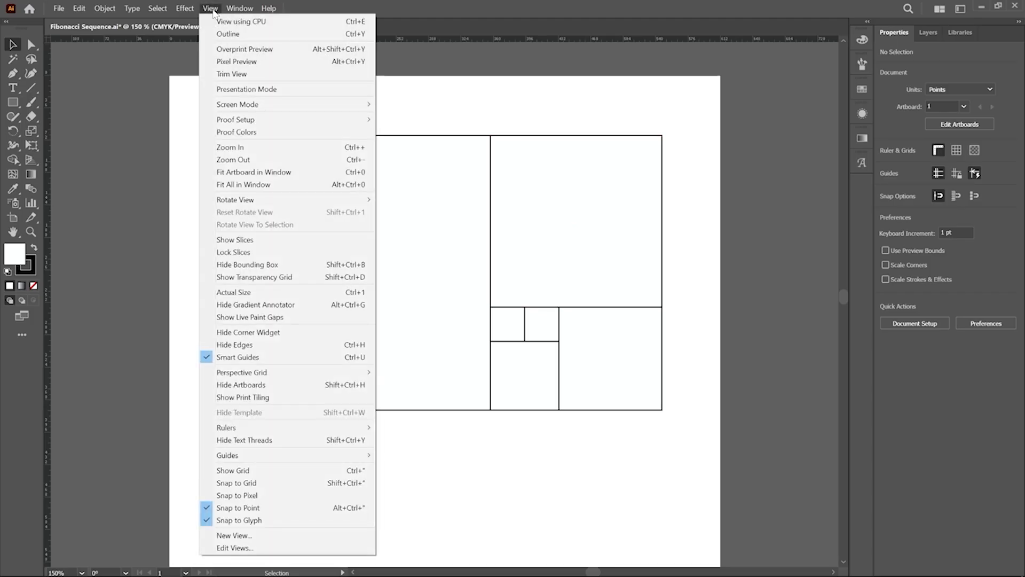
pyautogui.click(220, 34)
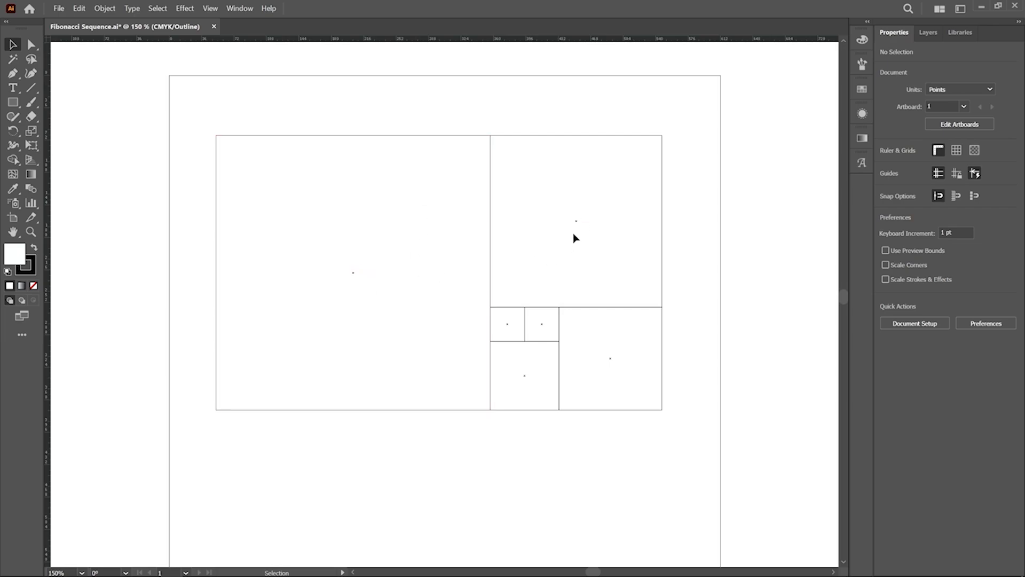
# - Draw circles about 305, 190 and 114 pt in diameter from the centers of the three largest squares, touching their sides
pyautogui.click(12, 102)
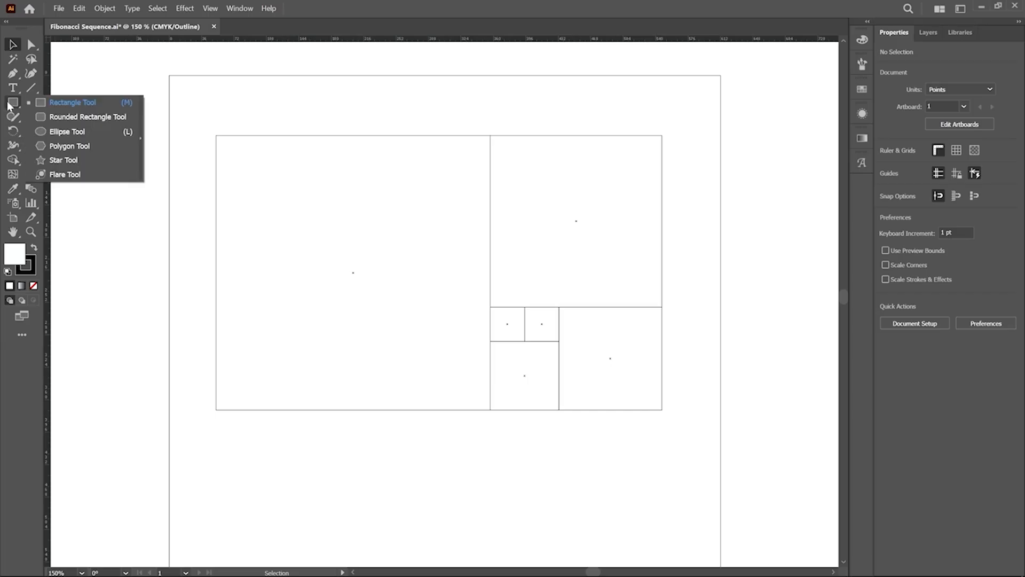
pyautogui.click(65, 133)
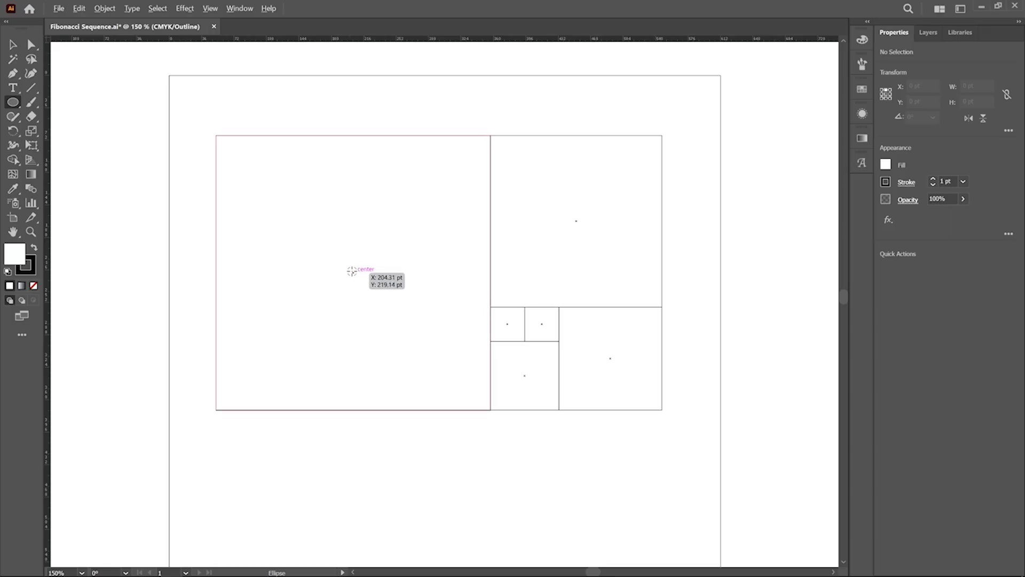
pyautogui.moveTo(352, 272); pyautogui.dragTo(491, 240)
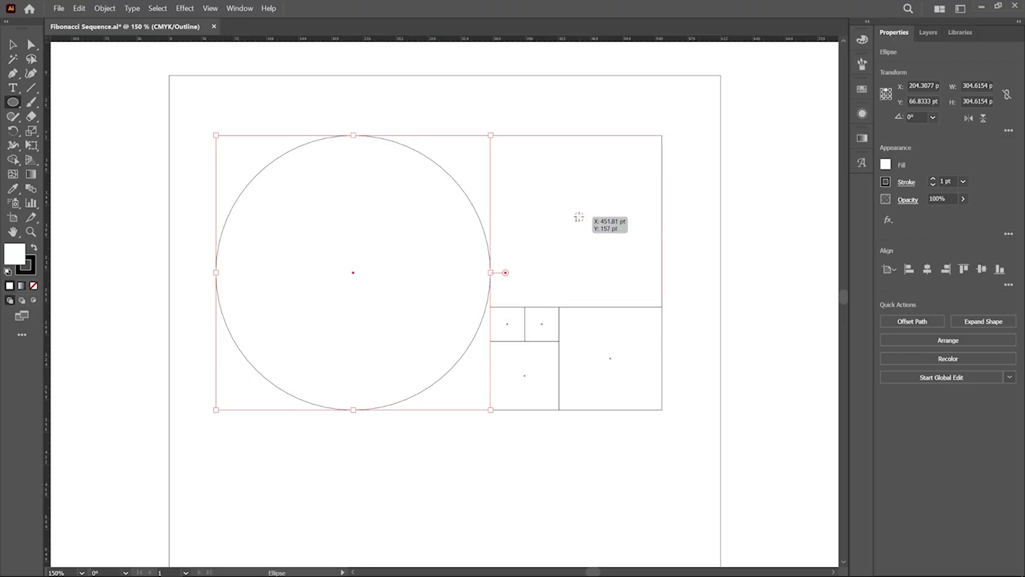
pyautogui.moveTo(578, 219); pyautogui.dragTo(662, 209)
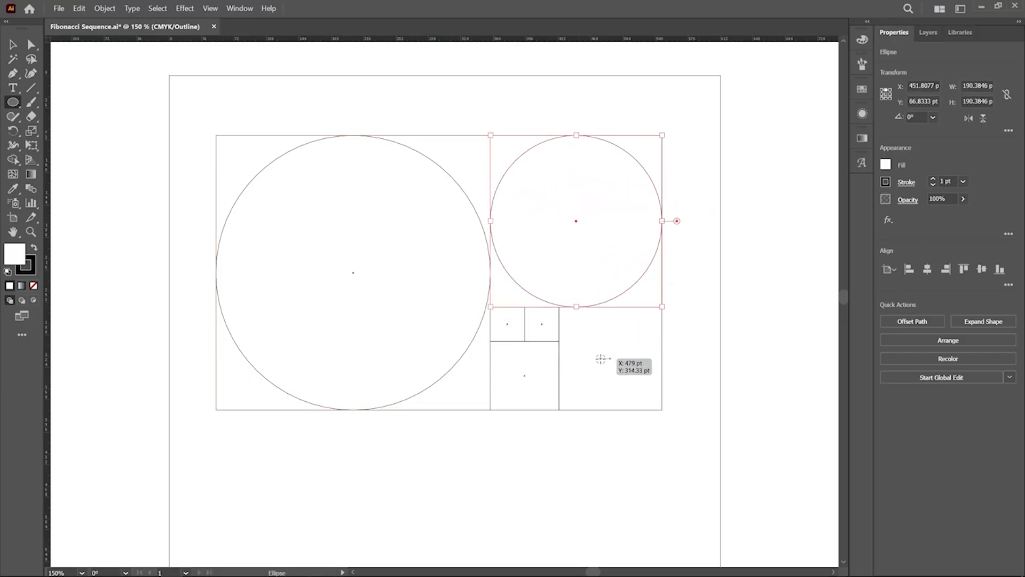
pyautogui.moveTo(610, 358); pyautogui.dragTo(662, 346)
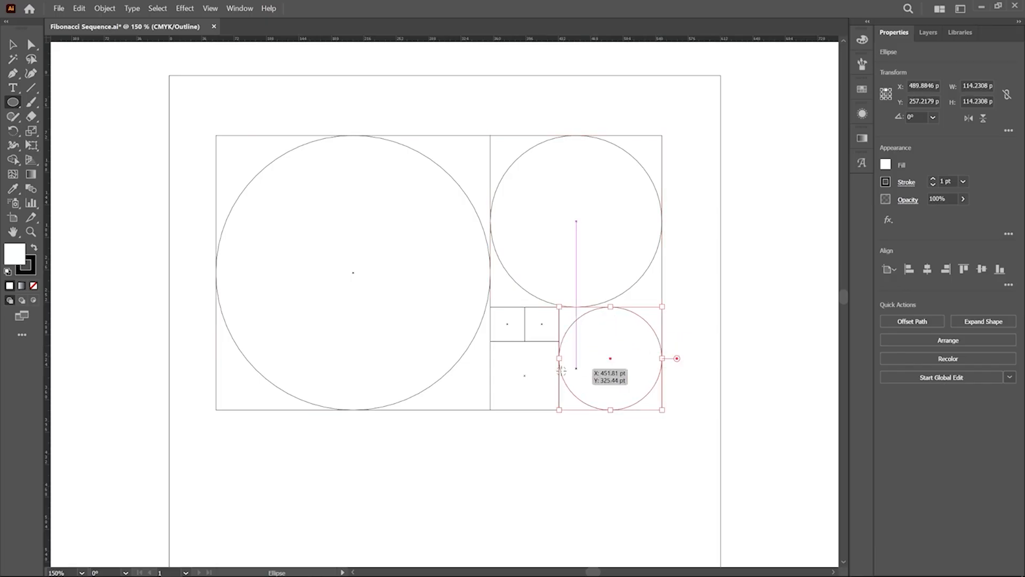
# - Inscribe a circle about 76 pt in diameter in the third-smallest square and one about 38 pt in each of the two smallest
pyautogui.moveTo(524, 376); pyautogui.dragTo(551, 375)
pyautogui.hotkey('ctrl', 'z')
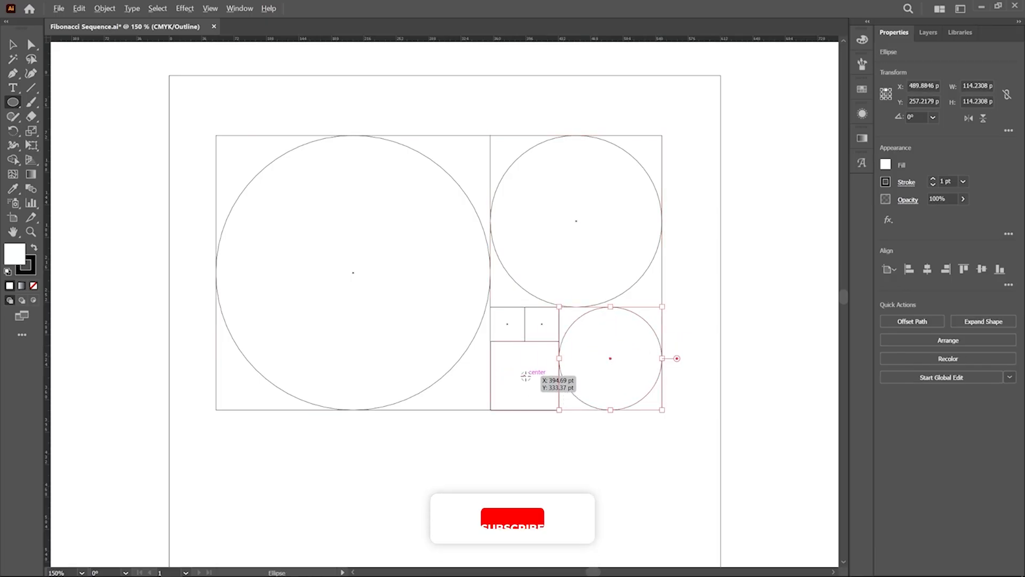
pyautogui.moveTo(524, 375); pyautogui.dragTo(558, 398)
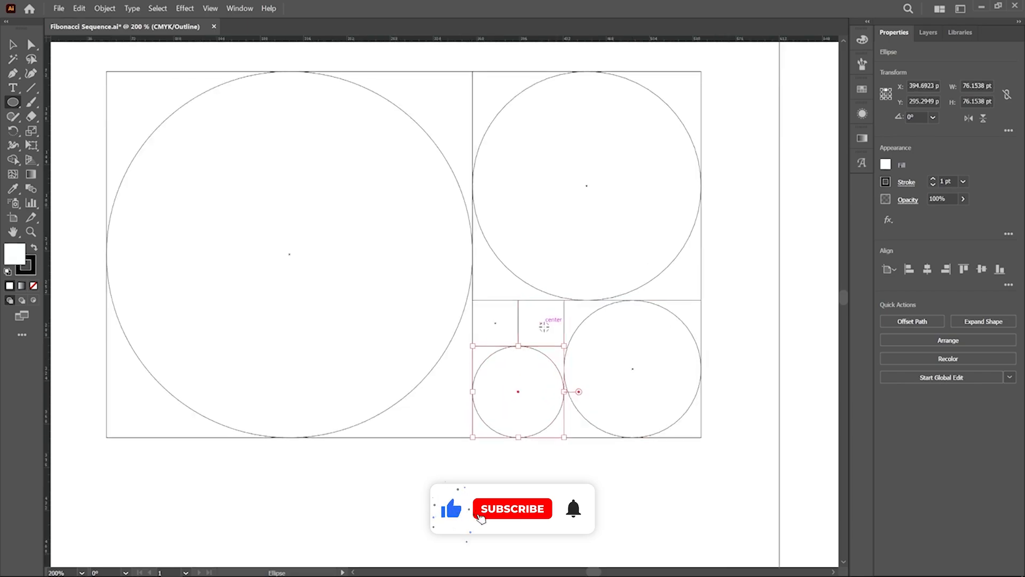
pyautogui.scroll(4, 544, 326)
pyautogui.moveTo(536, 314); pyautogui.dragTo(604, 369)
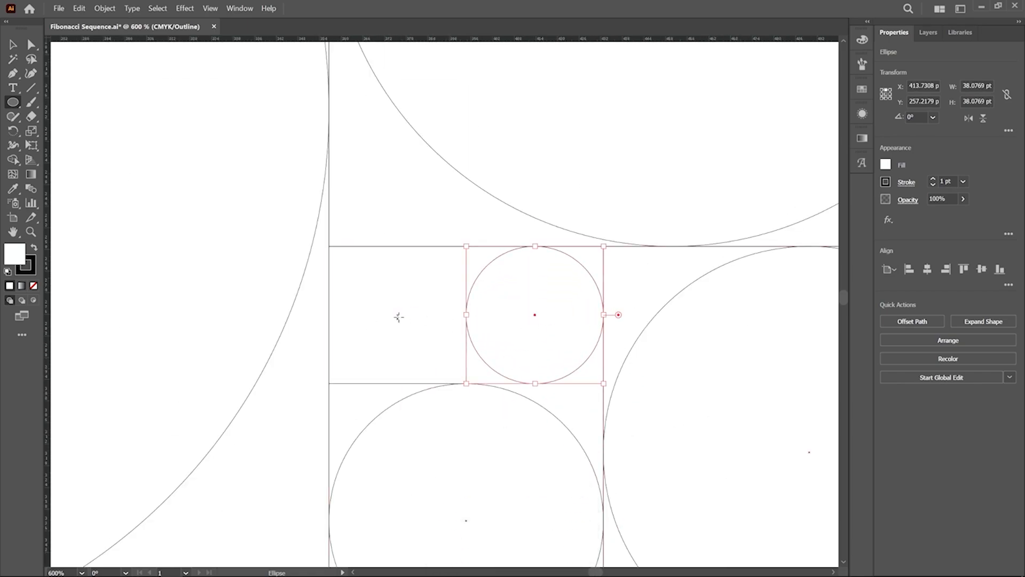
pyautogui.moveTo(398, 315); pyautogui.dragTo(466, 383)
# - Return the artwork display to Preview mode and clear the selection
pyautogui.click(10, 46)
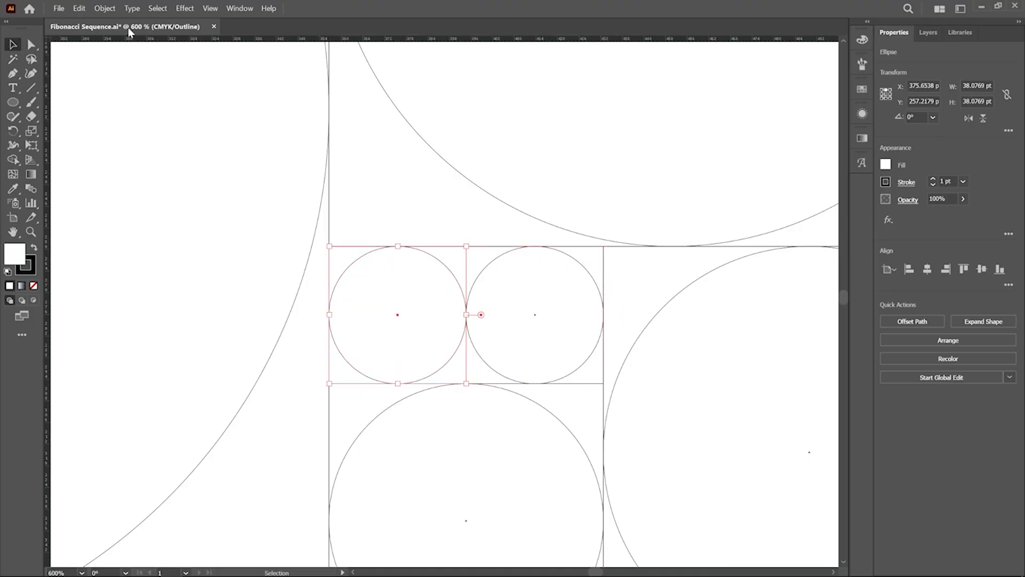
pyautogui.click(208, 8)
pyautogui.click(218, 37)
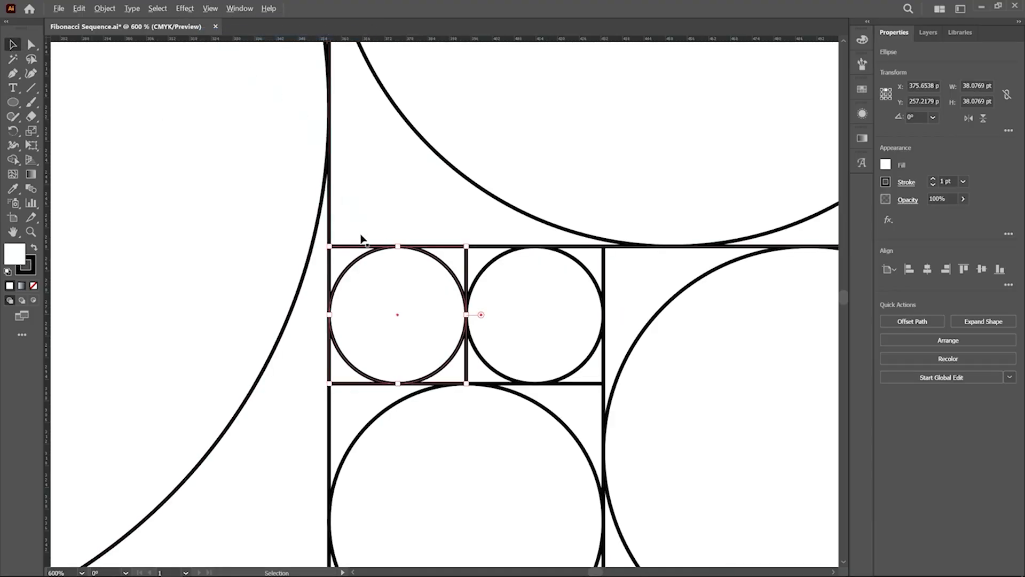
pyautogui.hotkey('ctrl', '-')
pyautogui.hotkey('ctrl', '-')
pyautogui.hotkey('ctrl', '-')
pyautogui.hotkey('ctrl', '-')
pyautogui.click(642, 396)
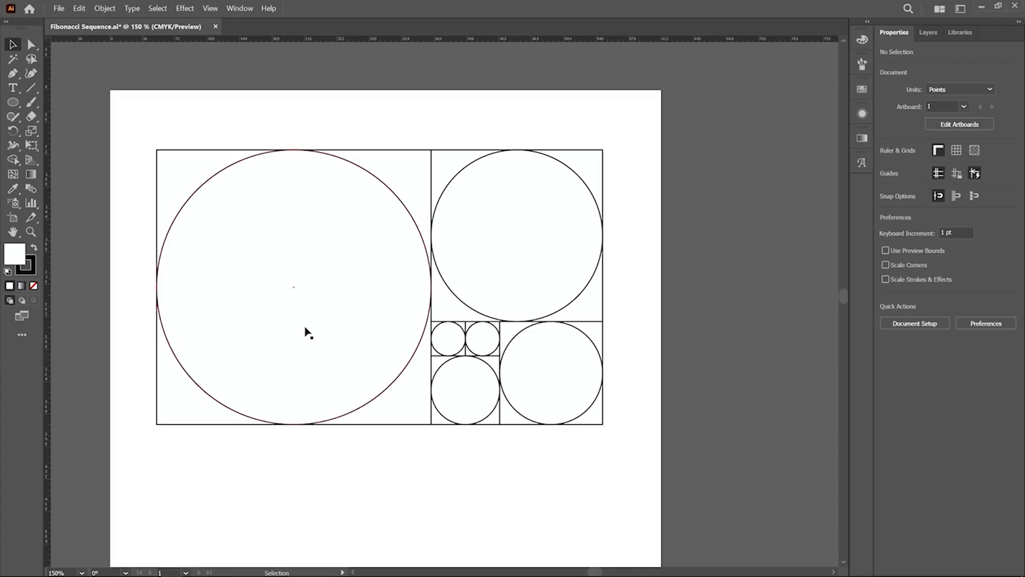
# - Select all six ellipses on Layer 2 and align their centers horizontally and vertically to make them concentric
pyautogui.click(928, 33)
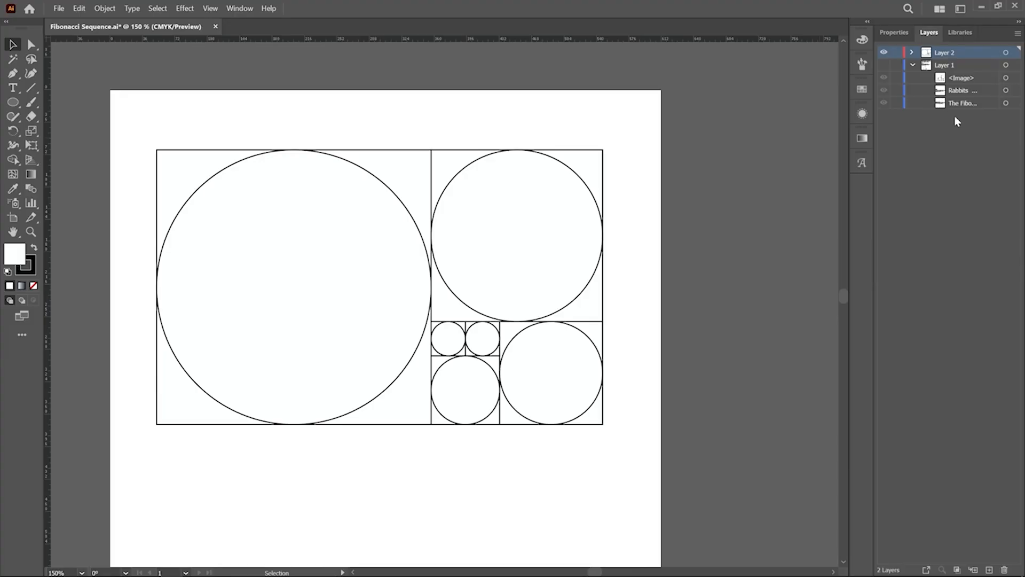
pyautogui.click(913, 52)
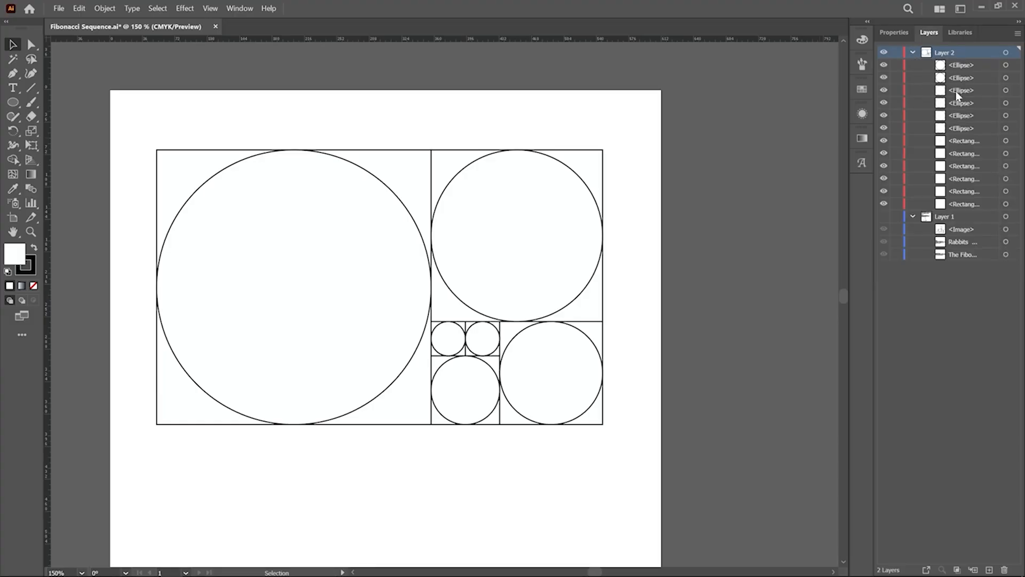
pyautogui.click(1007, 65)
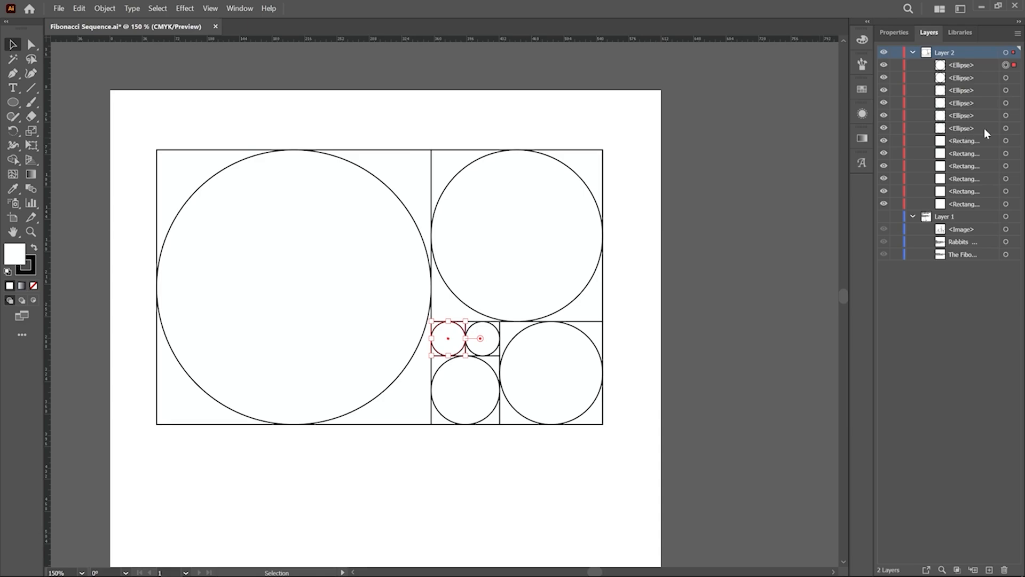
pyautogui.keyDown('shift'); pyautogui.click(1007, 129); pyautogui.keyUp('shift')
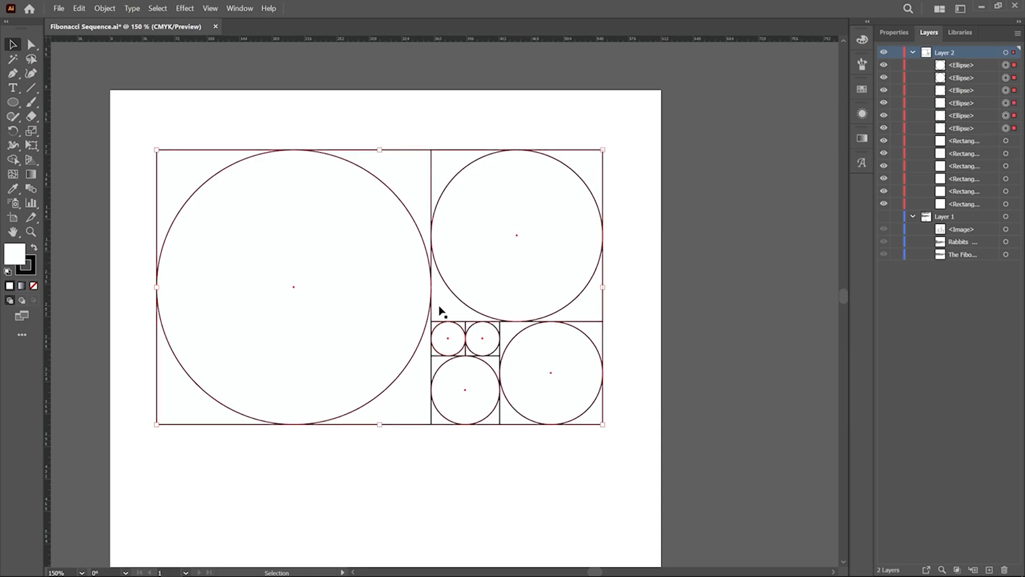
pyautogui.click(892, 33)
pyautogui.click(928, 270)
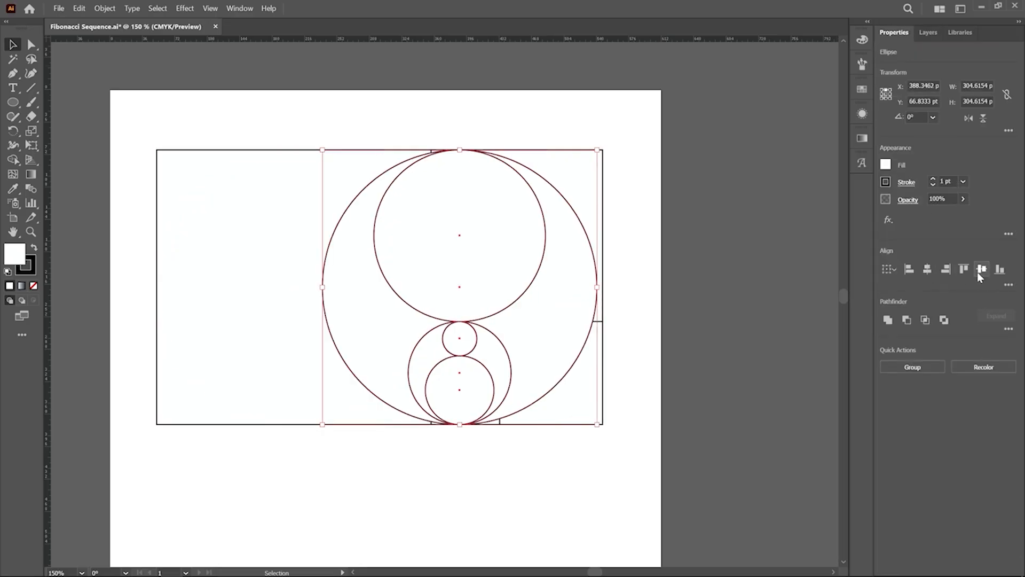
pyautogui.click(981, 269)
# - Move the concentric circles into the empty area below the Fibonacci squares
pyautogui.moveTo(522, 275); pyautogui.dragTo(407, 455)
pyautogui.moveTo(438, 423); pyautogui.dragTo(484, 182)
pyautogui.moveTo(430, 271); pyautogui.dragTo(430, 392)
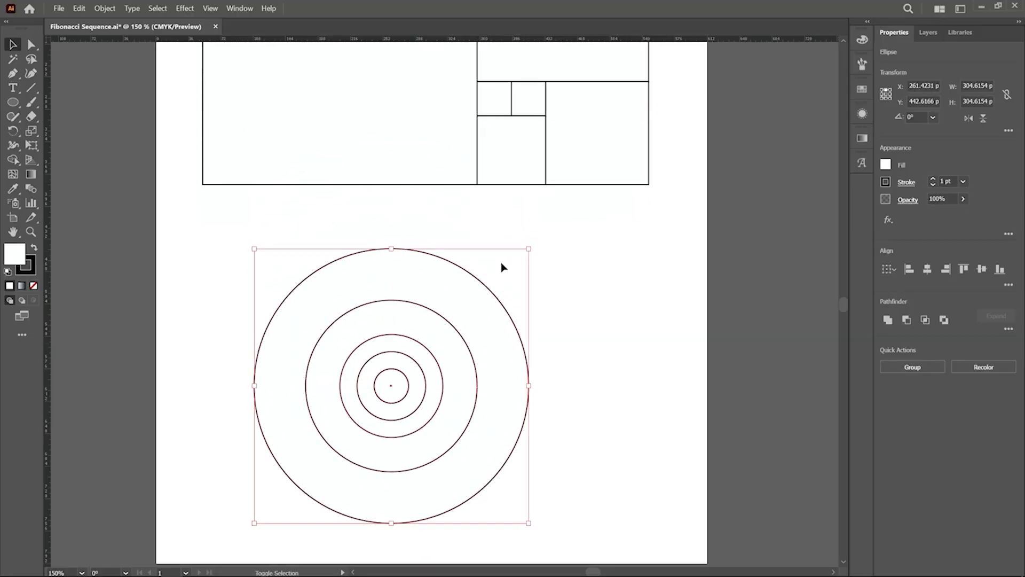
# - Scale the concentric circles down proportionally to about 203 pt wide and remove their fill
pyautogui.moveTo(527, 249); pyautogui.dragTo(457, 341)
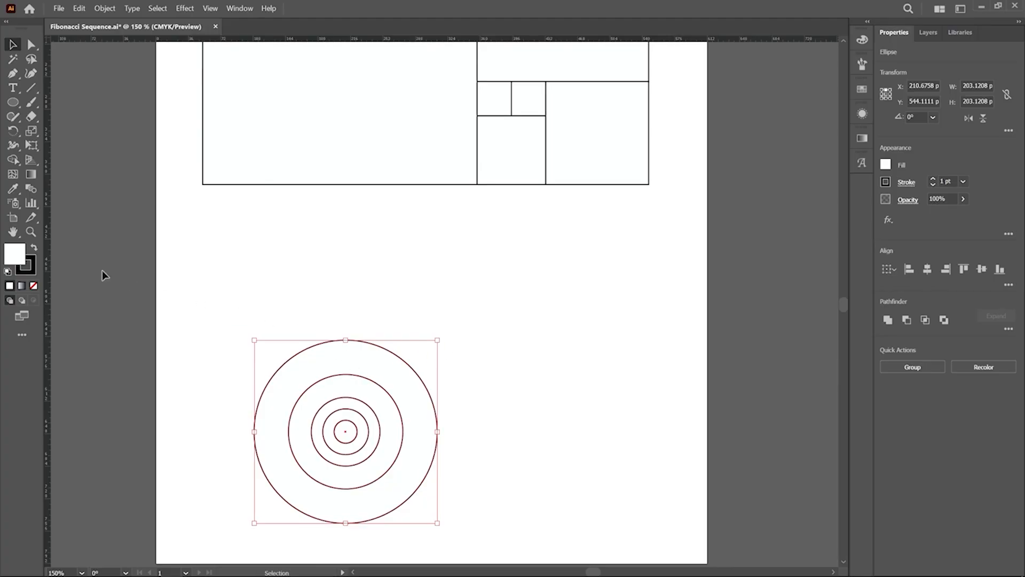
pyautogui.click(34, 287)
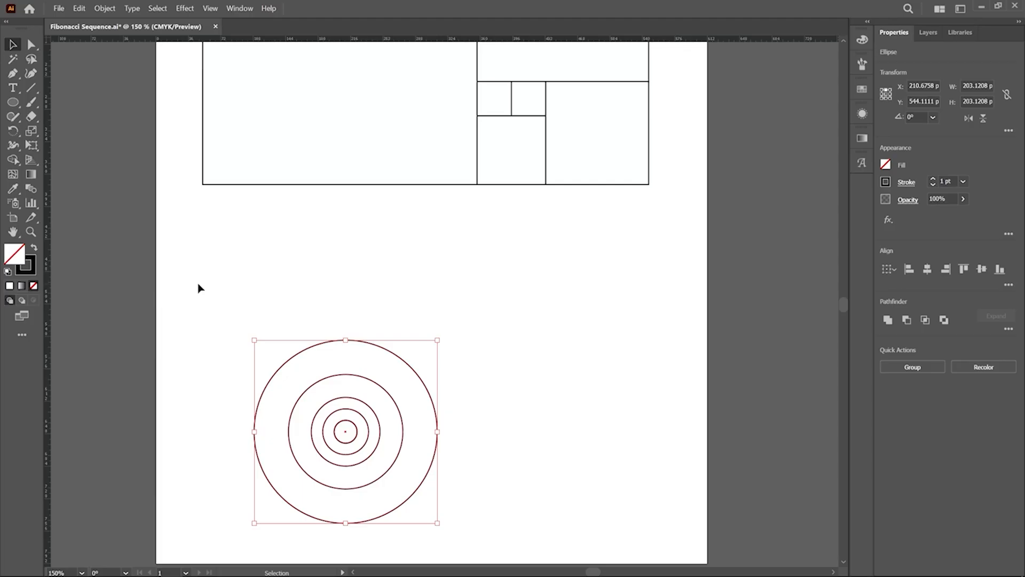
pyautogui.click(243, 313)
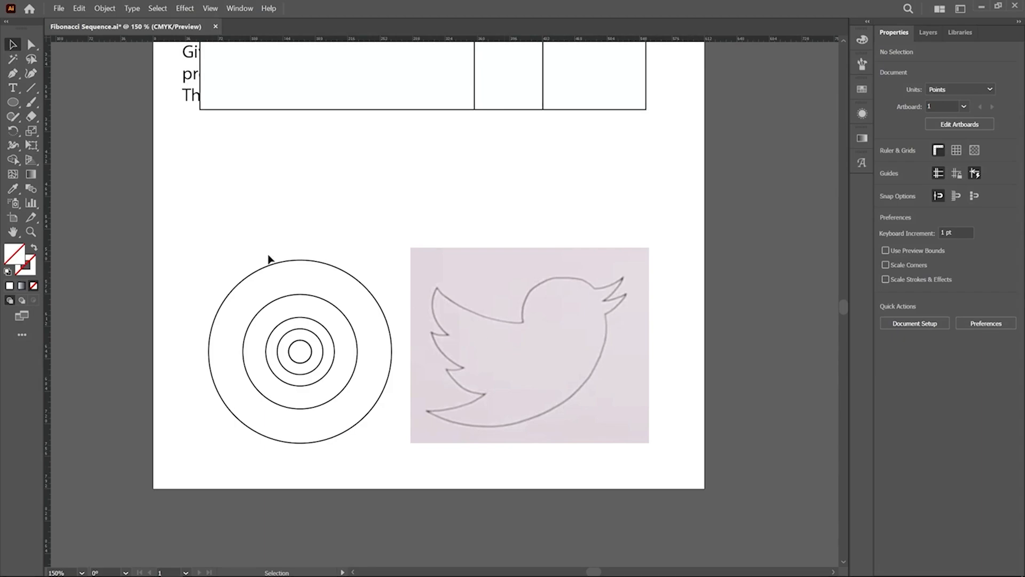
# - Duplicate the set of concentric circles, placing one set above the other beside the bird sketch
pyautogui.moveTo(219, 238); pyautogui.dragTo(337, 469)
pyautogui.scroll(1, 340, 411)
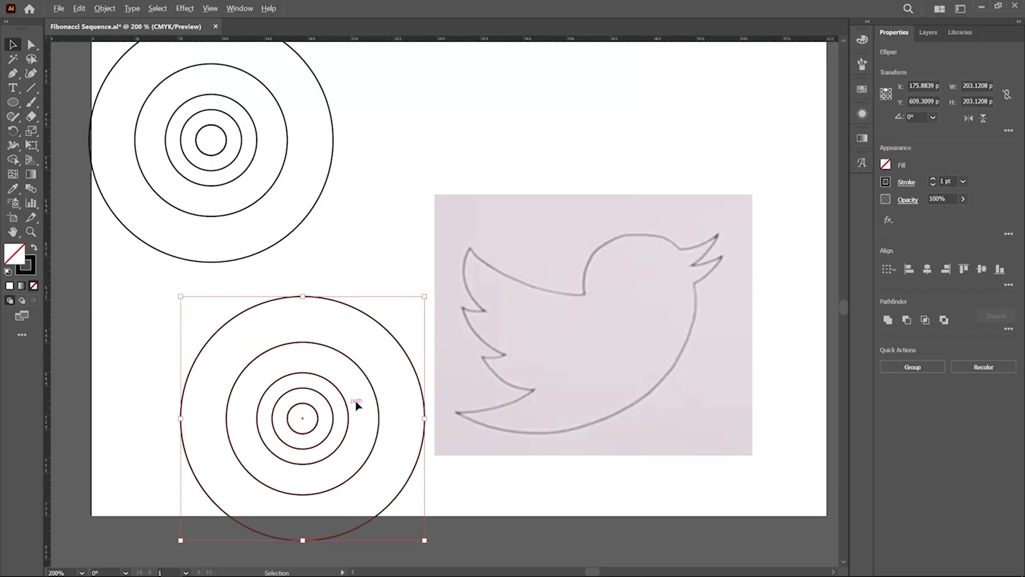
pyautogui.moveTo(584, 351); pyautogui.dragTo(502, 377)
pyautogui.click(478, 187)
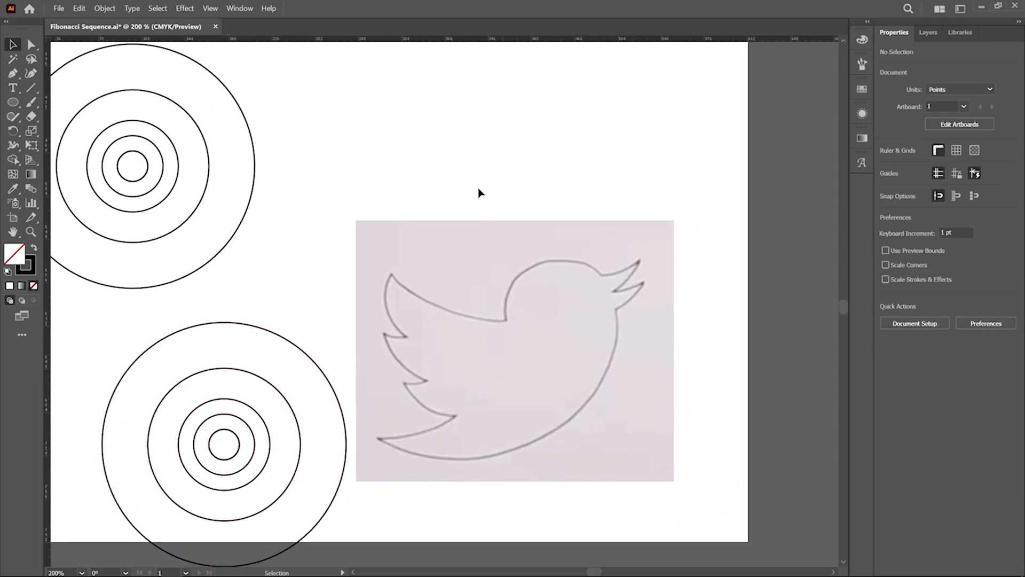
pyautogui.hotkey('ctrl', '-')
pyautogui.scroll(1, 510, 340)
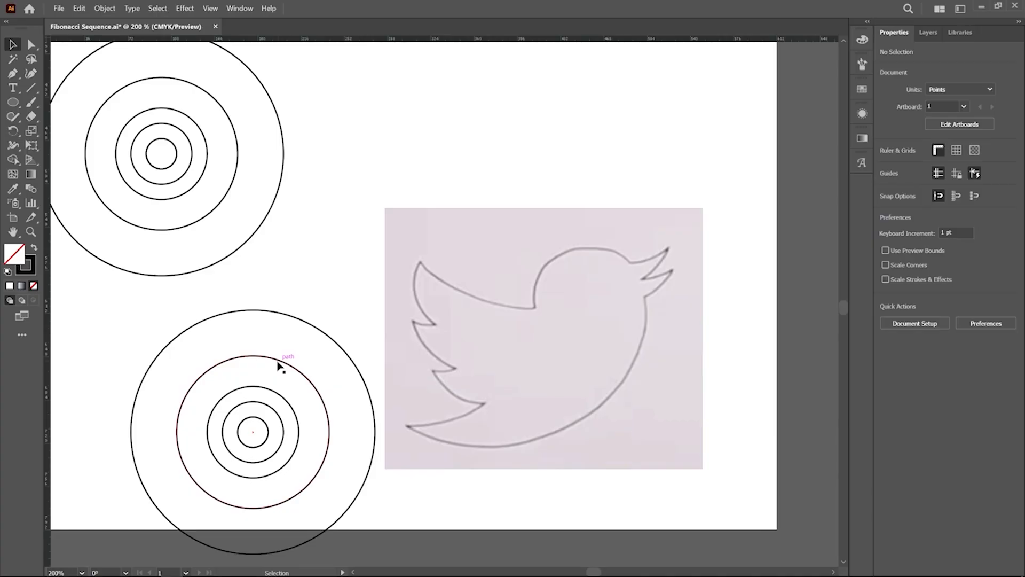
# - Scale the lower set of concentric circles down around its center to about 166 × 169 pt
pyautogui.moveTo(277, 365); pyautogui.dragTo(623, 256)
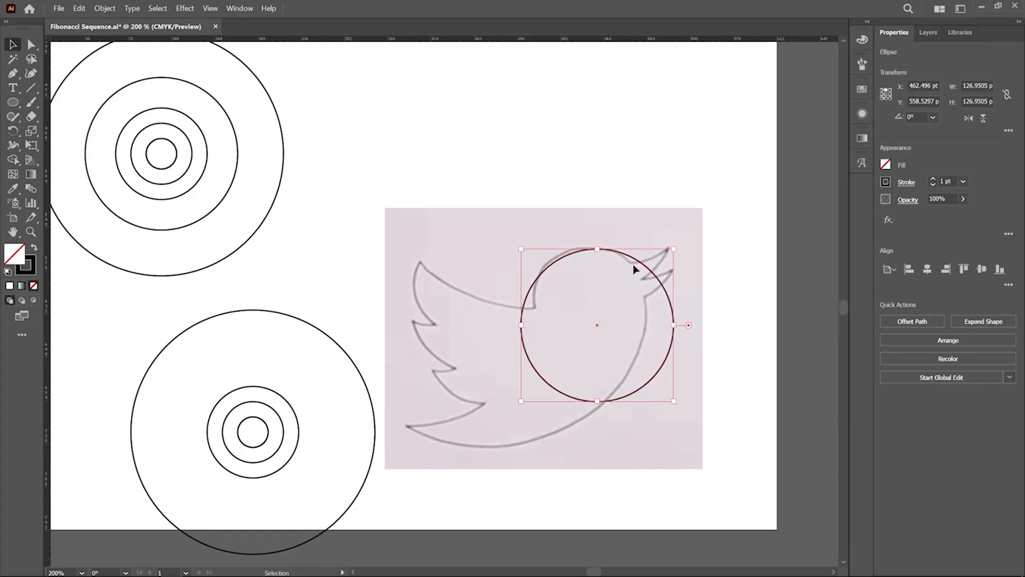
pyautogui.hotkey('ctrl', 'z')
pyautogui.moveTo(342, 291); pyautogui.dragTo(299, 384)
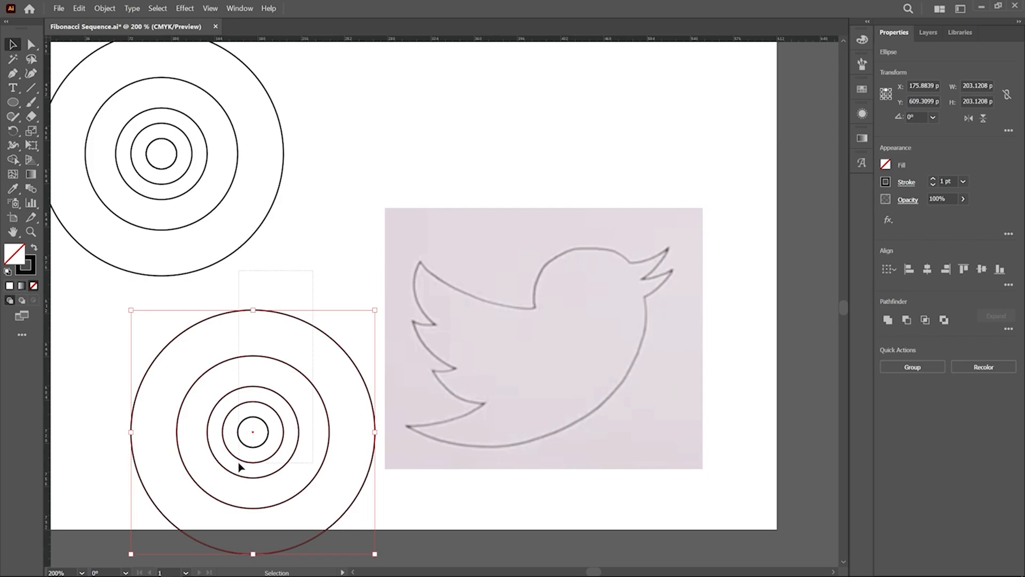
pyautogui.moveTo(374, 308); pyautogui.dragTo(352, 330)
pyautogui.click(342, 286)
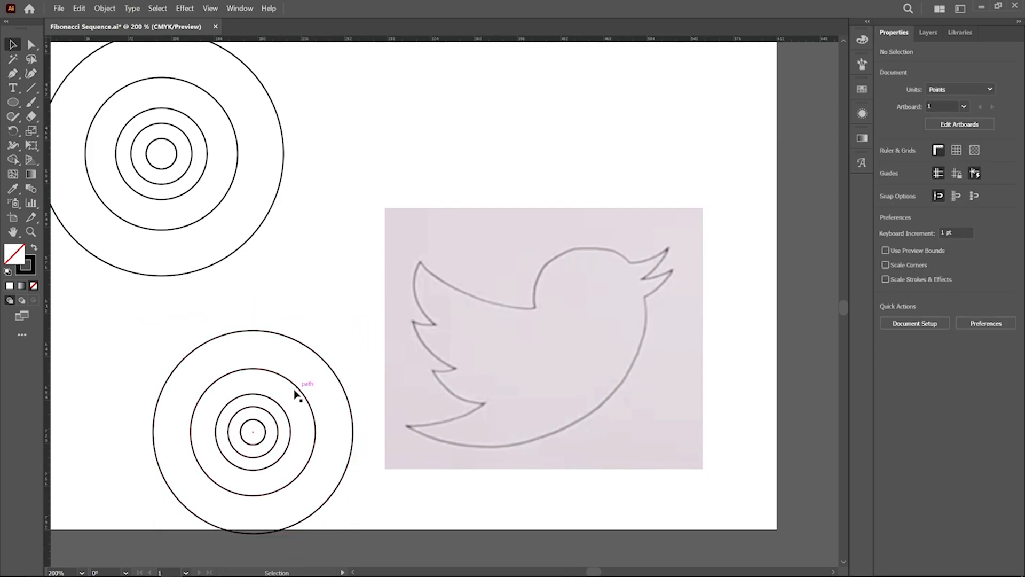
# - Place the lower set's second-largest circle over the bird's head and copy it onto the upper edge of the tail
pyautogui.moveTo(293, 380); pyautogui.dragTo(632, 263)
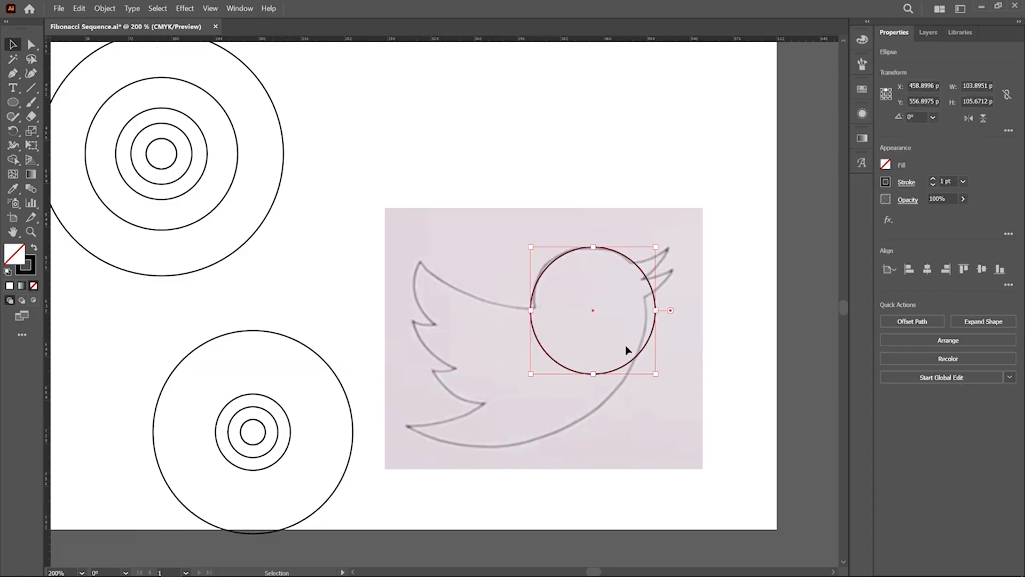
pyautogui.moveTo(613, 371); pyautogui.dragTo(444, 414)
pyautogui.scroll(4, 456, 426)
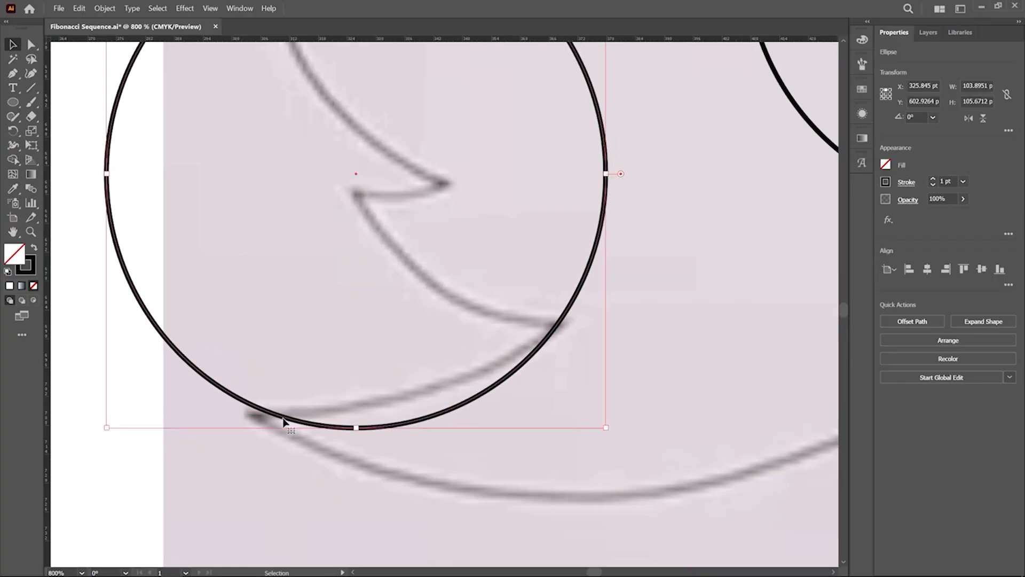
pyautogui.scroll(-5, 477, 357)
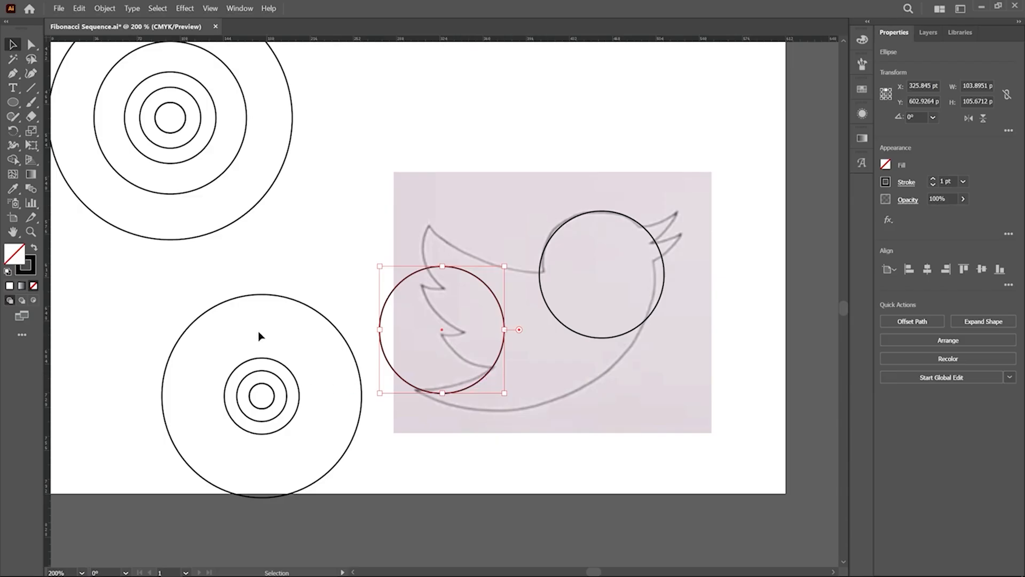
# - Copy the lower set's largest circle above the bird sketch, matching its lower arc to the top curve of the wing
pyautogui.moveTo(350, 351)
pyautogui.mouseDown()
pyautogui.moveTo(374, 357)
pyautogui.moveTo(584, 283)
pyautogui.moveTo(615, 260)
pyautogui.moveTo(607, 191)
pyautogui.moveTo(625, 137)
pyautogui.moveTo(611, 110)
pyautogui.moveTo(601, 125)
pyautogui.mouseUp()
pyautogui.scroll(4, 519, 254)
pyautogui.scroll(-3, 523, 317)
pyautogui.scroll(1, 516, 324)
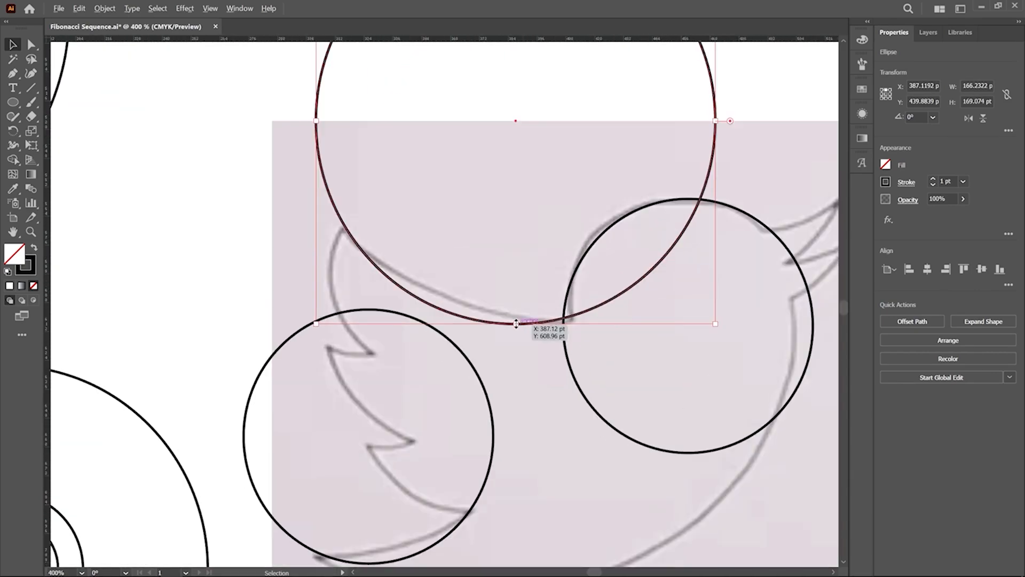
pyautogui.scroll(-2, 516, 324)
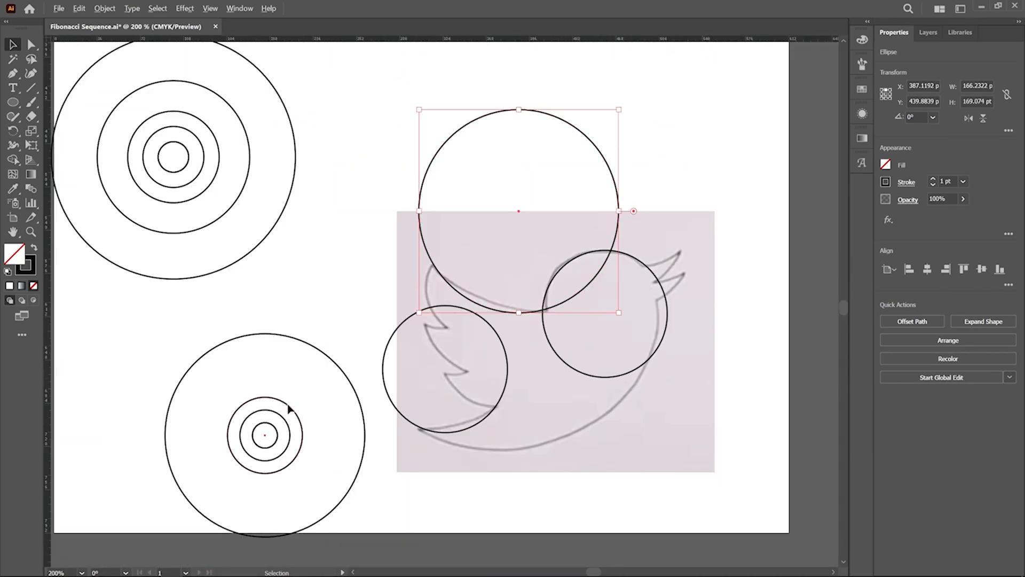
# - Copy the lower set's about 62 × 63 pt circle onto the bird's upper wing tip and nudge it to match the outer curve
pyautogui.moveTo(288, 408)
pyautogui.mouseDown()
pyautogui.moveTo(351, 422)
pyautogui.moveTo(486, 263)
pyautogui.mouseUp()
pyautogui.scroll(3, 454, 286)
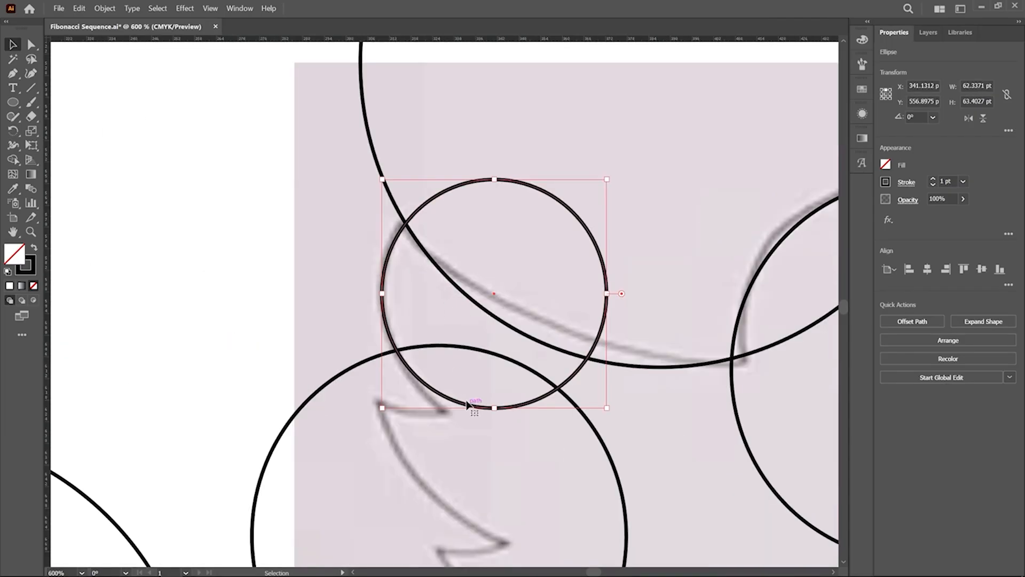
pyautogui.moveTo(467, 404); pyautogui.dragTo(469, 410)
pyautogui.scroll(-3, 453, 306)
pyautogui.scroll(3, 453, 306)
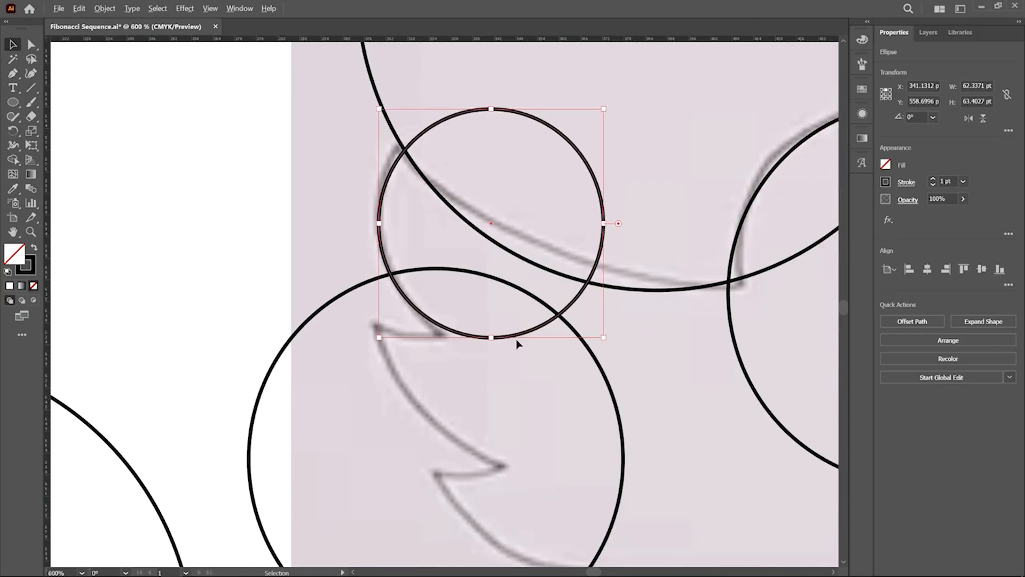
# - Duplicate the wing-tip circle to its left along the first feather's underside and undo the extra copy over the second feather
pyautogui.moveTo(520, 332); pyautogui.dragTo(558, 438)
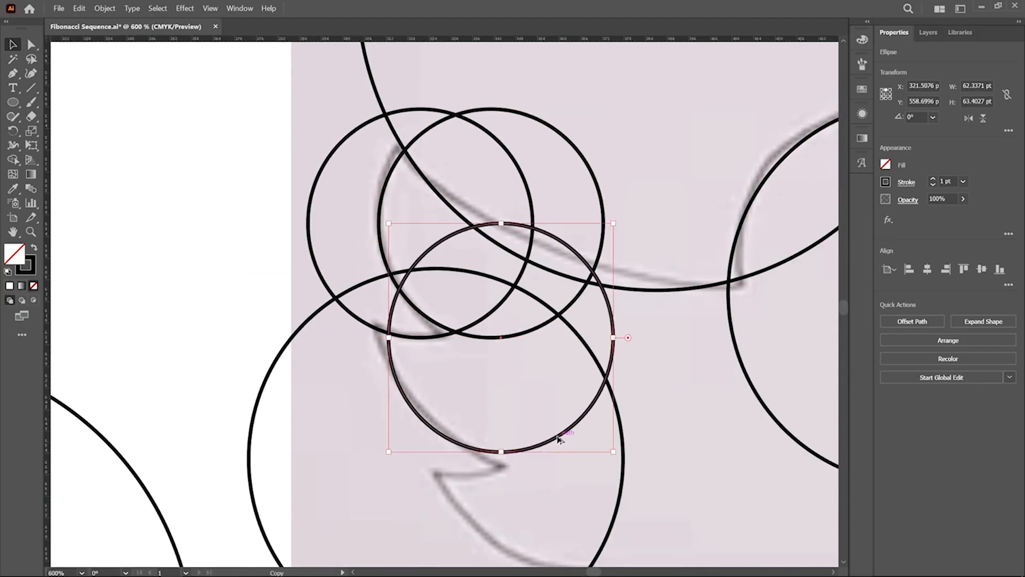
pyautogui.hotkey('ctrl', 'z')
pyautogui.scroll(-3, 536, 414)
pyautogui.scroll(2, 447, 374)
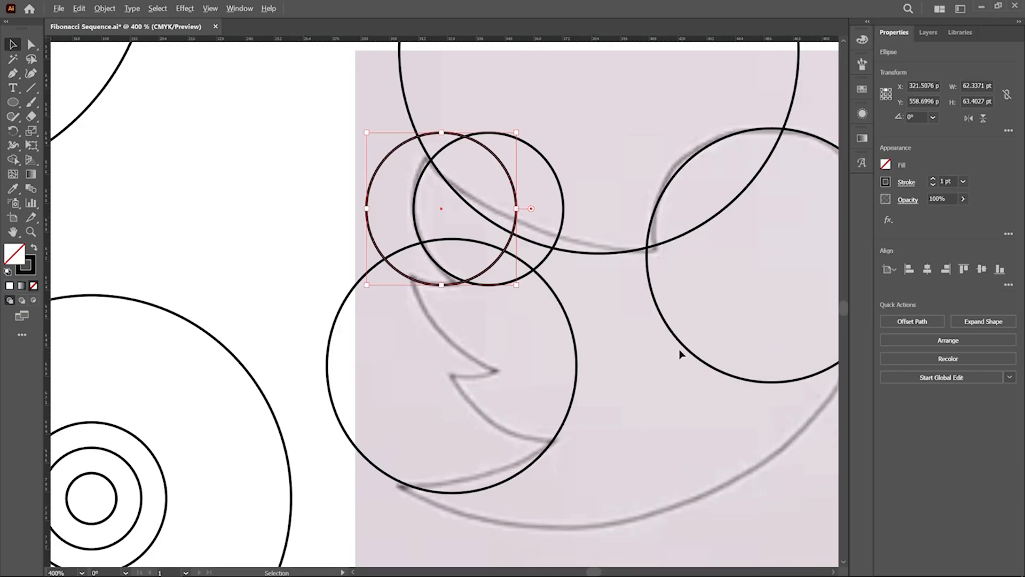
# - Copy the head circle onto the second feather's outer curve and a small wing-tip circle onto that feather's underside
pyautogui.moveTo(680, 354); pyautogui.dragTo(450, 346)
pyautogui.moveTo(463, 368); pyautogui.dragTo(390, 326)
pyautogui.scroll(3, 475, 376)
pyautogui.moveTo(497, 392); pyautogui.dragTo(502, 382)
pyautogui.scroll(-3, 445, 340)
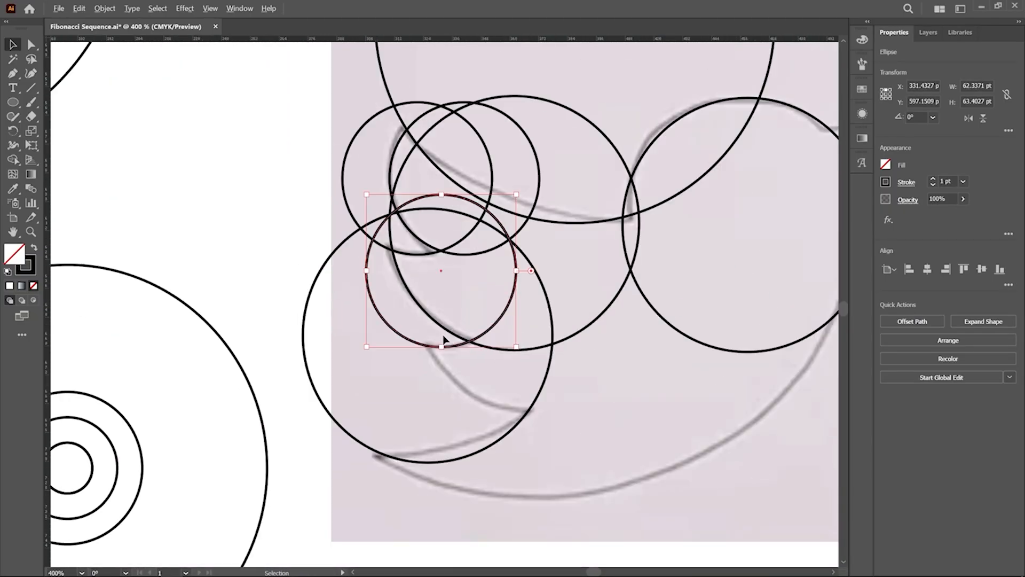
# - Copy the second feather's large circle, about 104 × 106 pt, onto the third feather's outer curve
pyautogui.moveTo(567, 328); pyautogui.dragTo(599, 404)
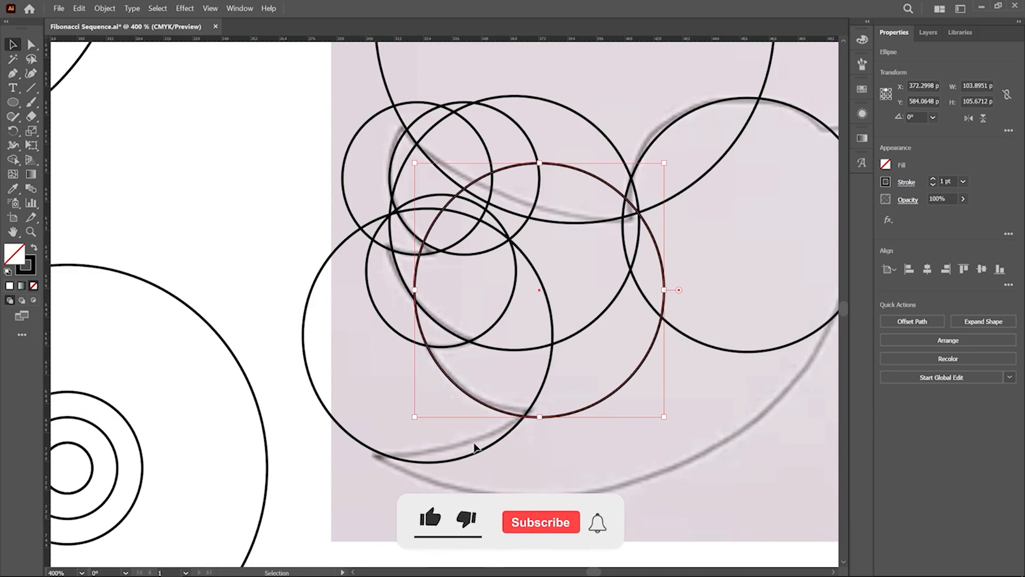
pyautogui.scroll(-2, 568, 338)
pyautogui.scroll(2, 608, 304)
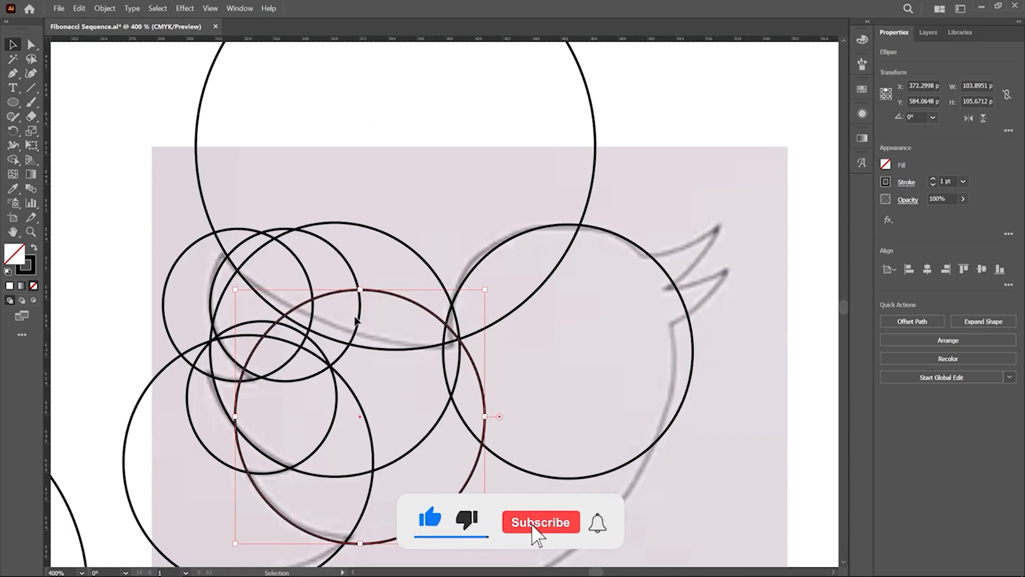
# - Place four copies of the head-sized circle, about 104 × 106 pt, so their lower arcs trace both halves of the beak
pyautogui.scroll(-2, 356, 319)
pyautogui.moveTo(165, 432); pyautogui.dragTo(557, 231)
pyautogui.scroll(6, 544, 255)
pyautogui.moveTo(569, 542); pyautogui.dragTo(530, 503)
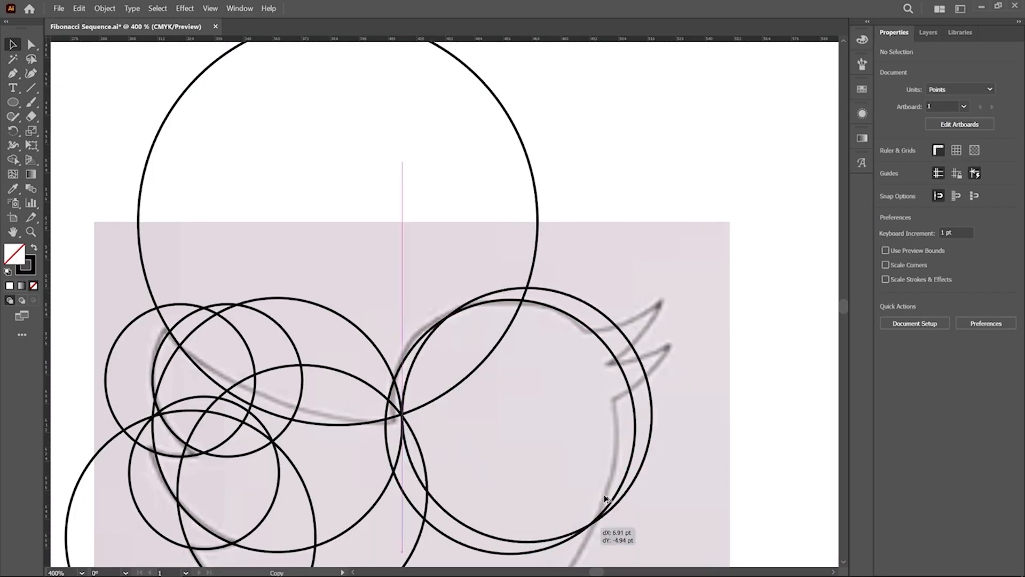
pyautogui.scroll(2, 638, 318)
pyautogui.hotkey('ctrl', '-')
pyautogui.hotkey('ctrl', '-')
pyautogui.hotkey('ctrl', '-')
pyautogui.hotkey('ctrl', '-')
pyautogui.hotkey('ctrl', '-')
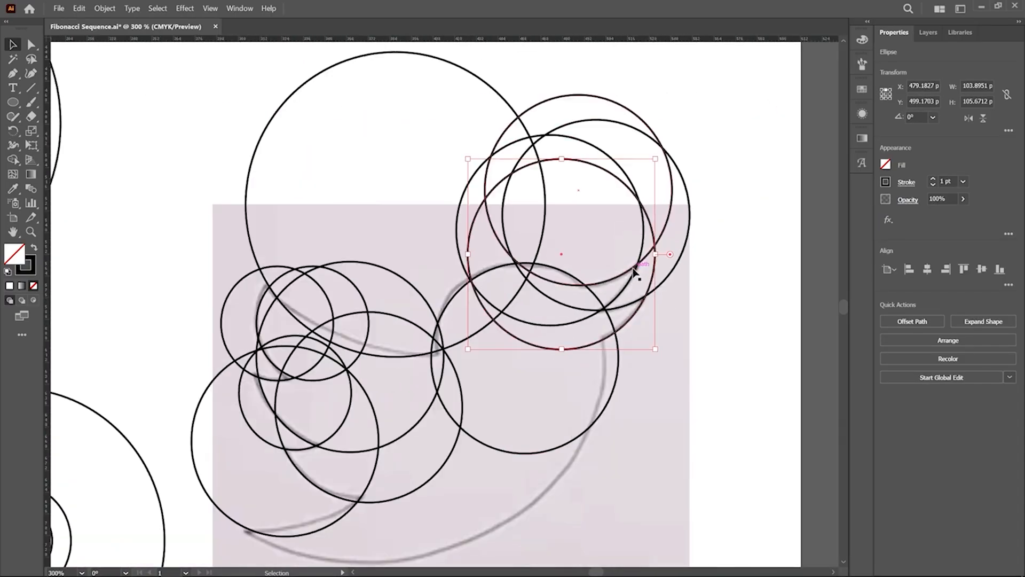
pyautogui.hotkey('ctrl', 'shift', 'a')
# - Copy the wing-top circle over the bird's body and enlarge it to about 271 × 276 pt to follow the belly curve
pyautogui.moveTo(362, 380); pyautogui.dragTo(561, 314)
pyautogui.scroll(1, 603, 440)
pyautogui.moveTo(589, 457); pyautogui.dragTo(700, 505)
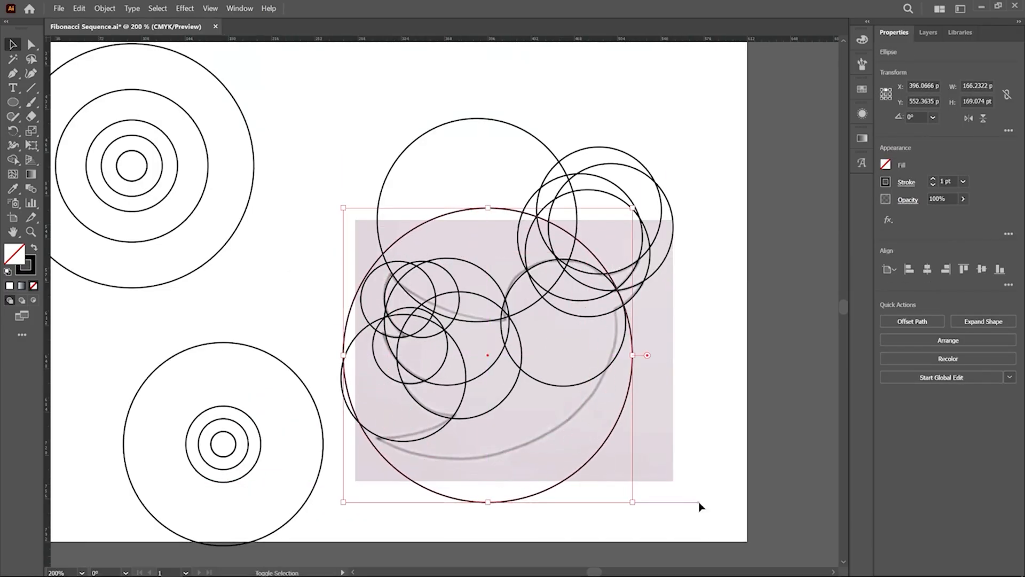
pyautogui.moveTo(580, 473); pyautogui.dragTo(484, 494)
pyautogui.scroll(2, 566, 428)
pyautogui.scroll(-2, 484, 494)
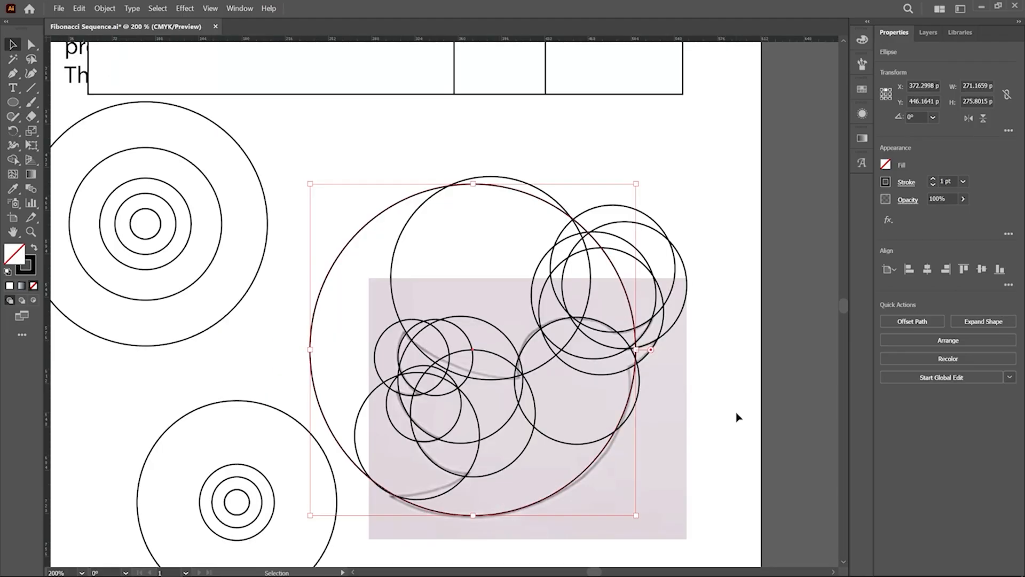
# - Delete the leftover lower concentric circles and set the stroke weight of all circles over the bird to 0.25 pt
pyautogui.click(267, 527)
pyautogui.press('Delete')
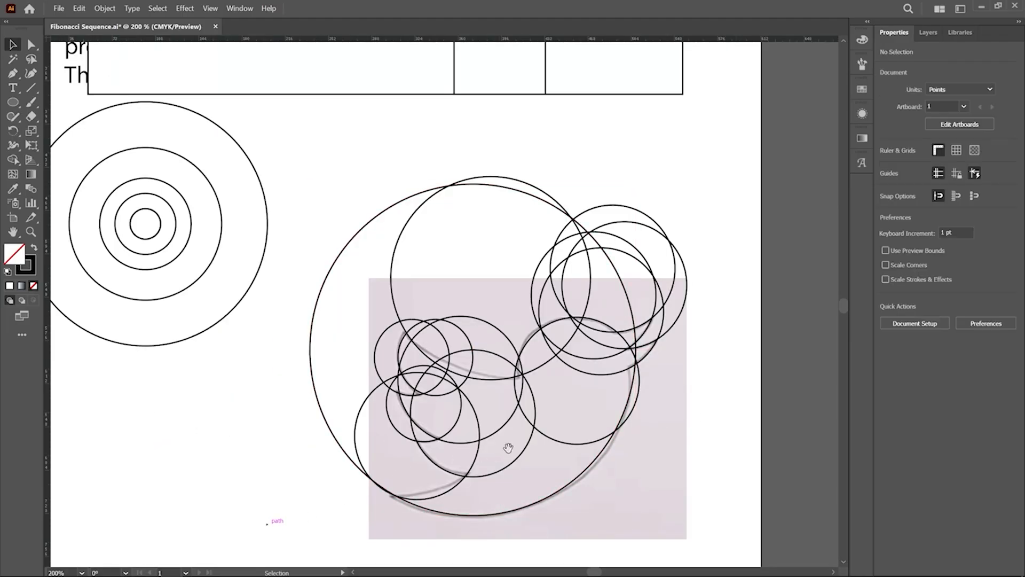
pyautogui.moveTo(582, 444); pyautogui.dragTo(513, 454)
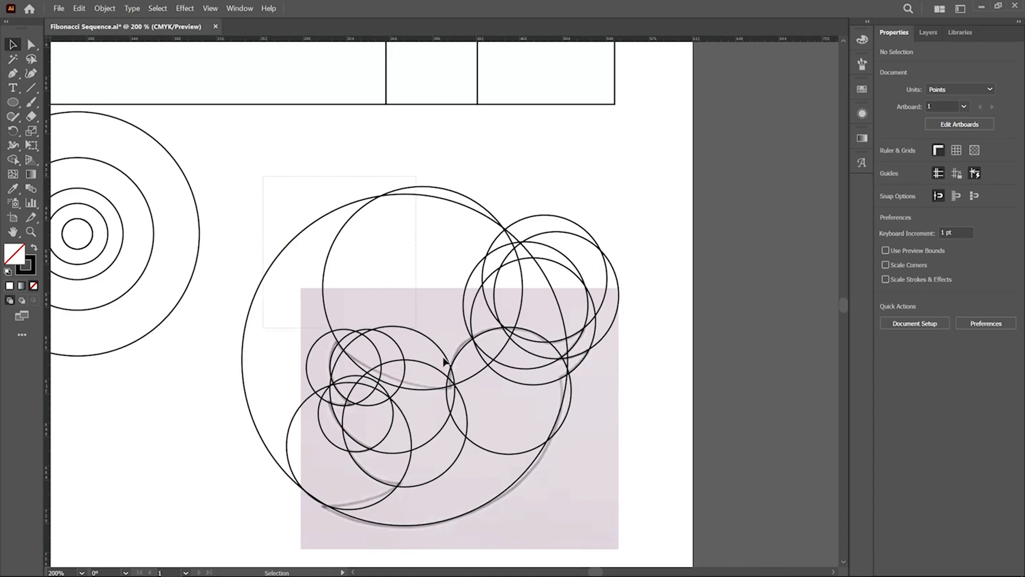
pyautogui.moveTo(633, 499); pyautogui.dragTo(632, 500)
pyautogui.click(963, 182)
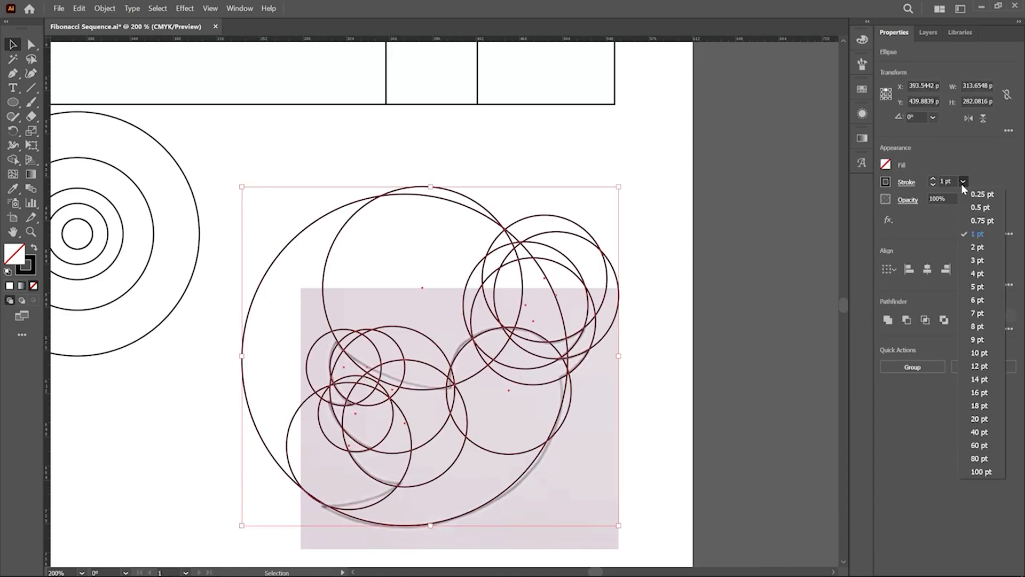
pyautogui.click(981, 195)
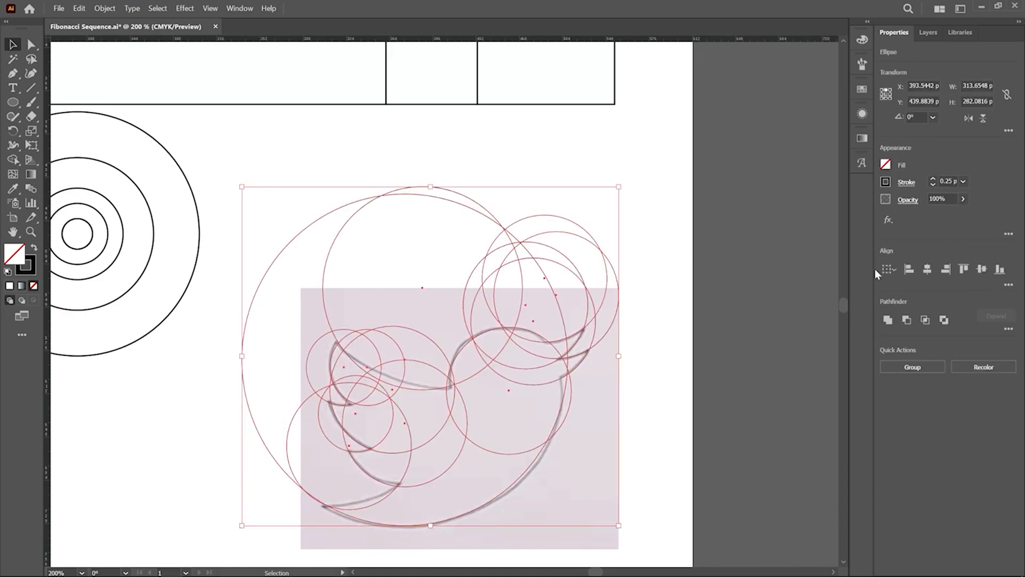
# - Change the stroke colour of the circles over the bird to a bright crimson red
pyautogui.doubleClick(28, 270)
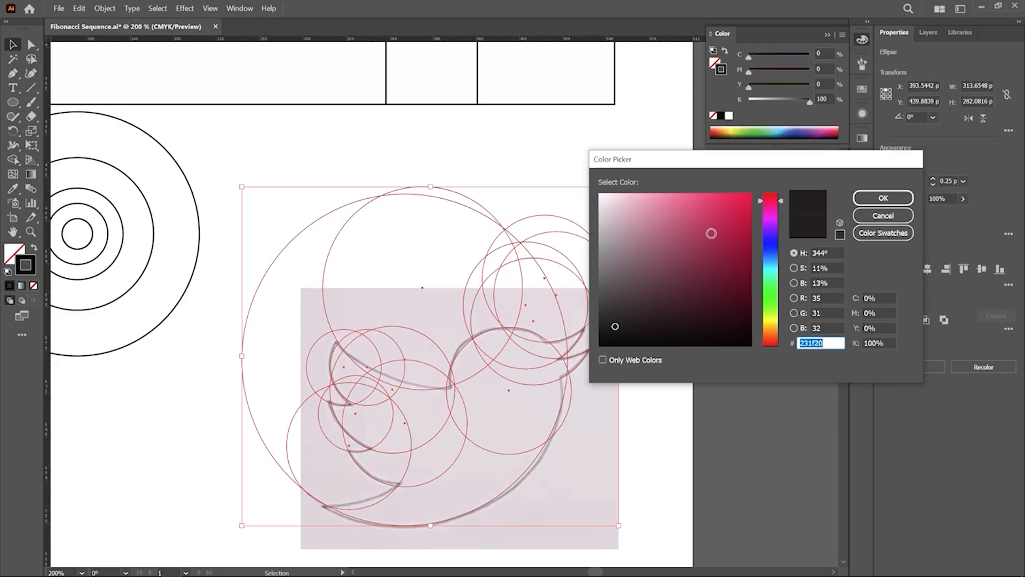
pyautogui.click(739, 201)
pyautogui.click(873, 199)
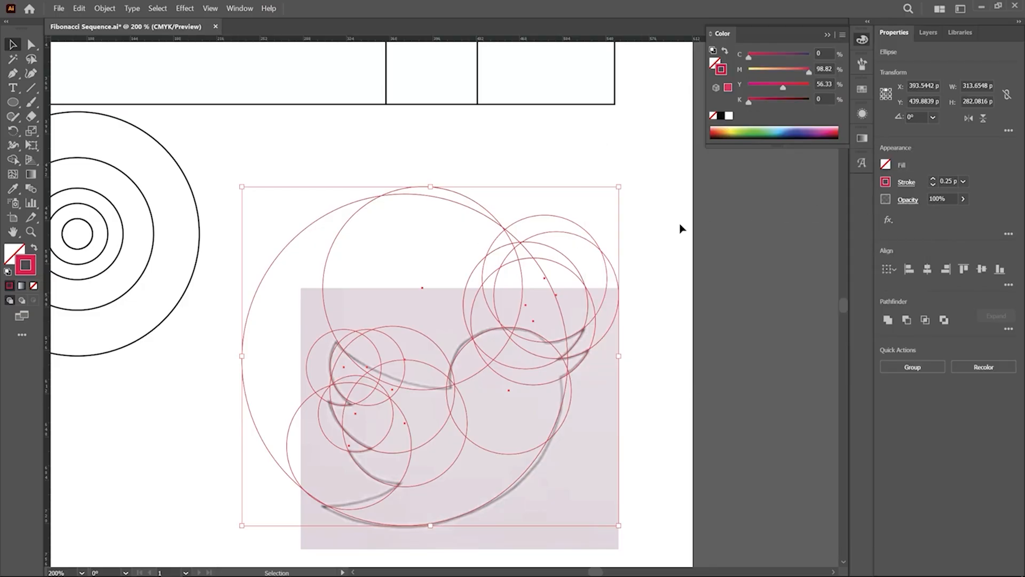
pyautogui.click(704, 261)
# - Select all the red circles and merge the overlapping regions inside the bird's body and belly with the Shape Builder tool
pyautogui.keyDown('alt'); pyautogui.scroll(3, 432, 475); pyautogui.keyUp('alt')
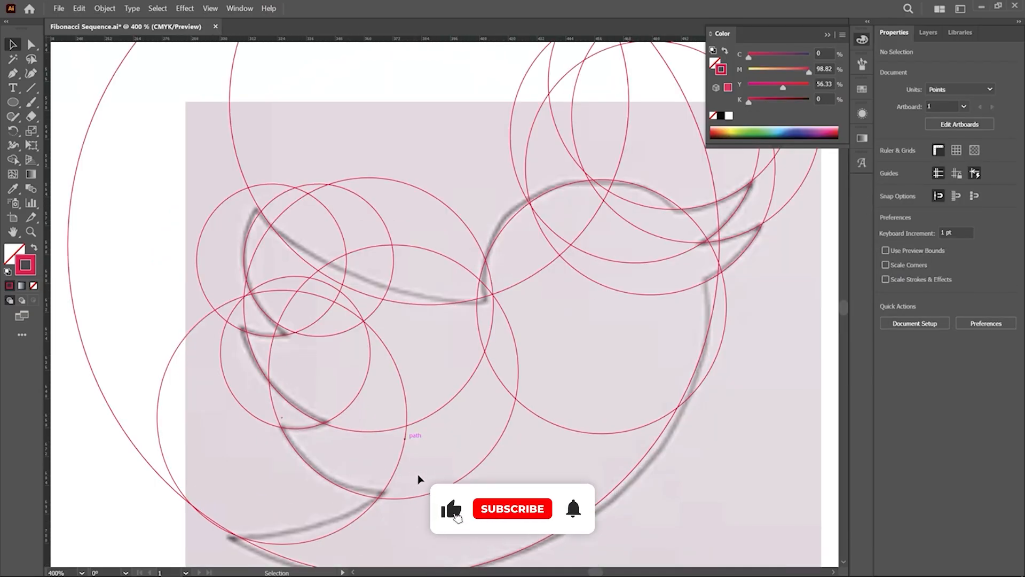
pyautogui.keyDown('alt'); pyautogui.scroll(-1, 446, 447); pyautogui.keyUp('alt')
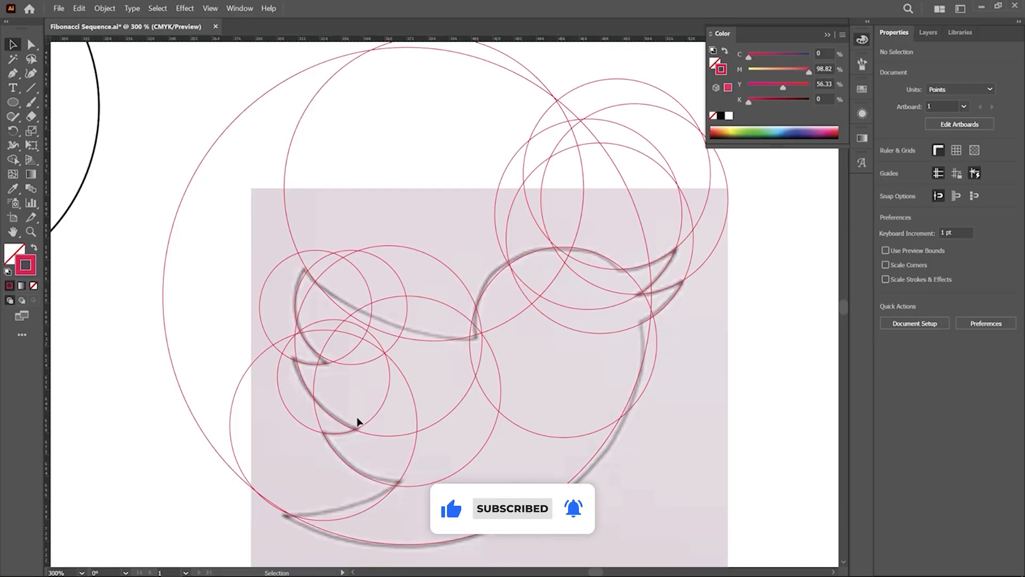
pyautogui.keyDown('alt'); pyautogui.scroll(-1, 383, 416); pyautogui.keyUp('alt')
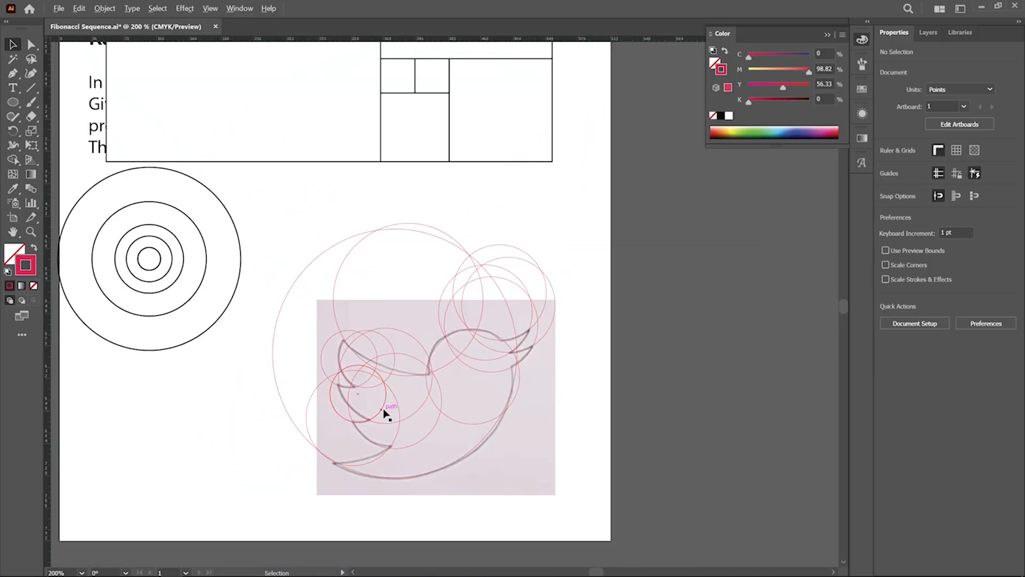
pyautogui.hotkey('ctrl', 'a')
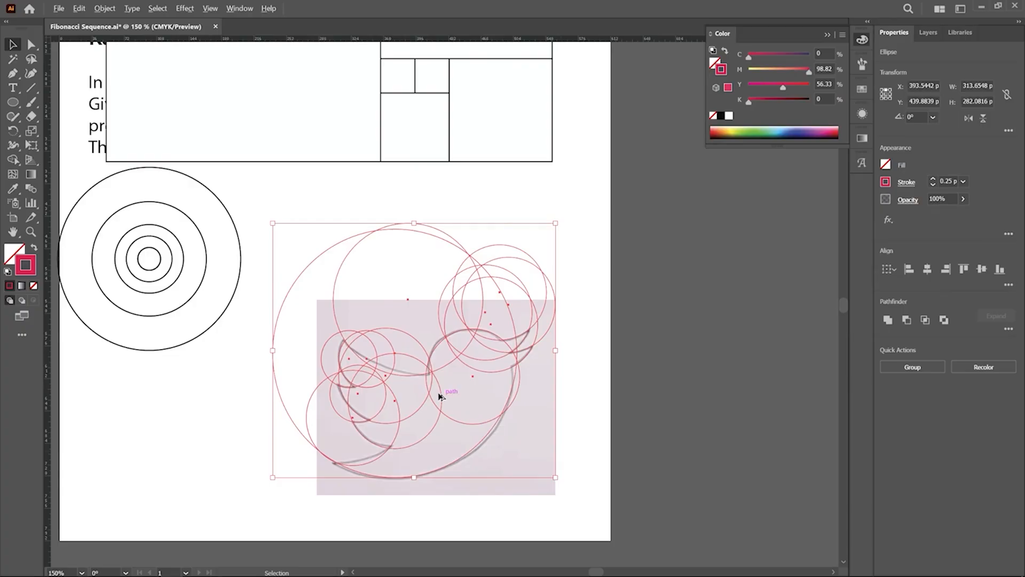
pyautogui.keyDown('alt'); pyautogui.scroll(2, 438, 396); pyautogui.keyUp('alt')
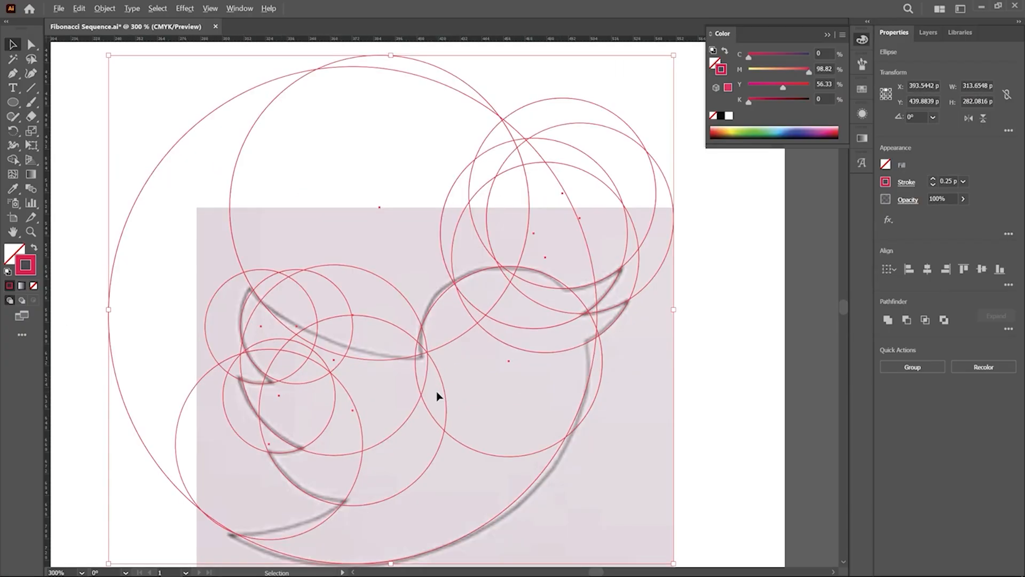
pyautogui.click(14, 160)
pyautogui.moveTo(407, 386); pyautogui.dragTo(408, 272)
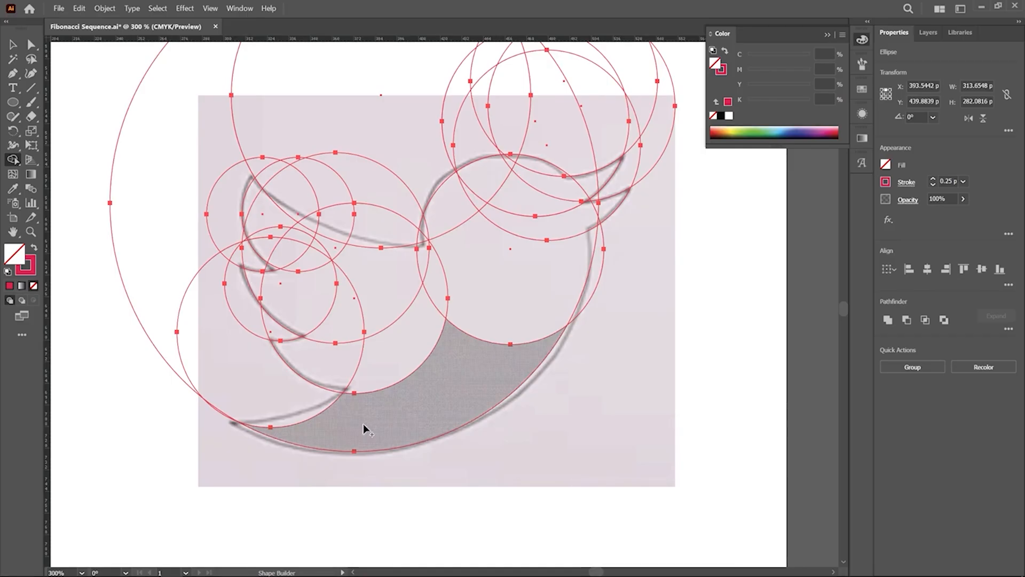
pyautogui.moveTo(363, 424)
pyautogui.mouseDown()
pyautogui.moveTo(402, 361)
pyautogui.moveTo(408, 371)
pyautogui.moveTo(463, 367)
pyautogui.moveTo(504, 297)
pyautogui.moveTo(501, 347)
pyautogui.moveTo(465, 272)
pyautogui.moveTo(433, 321)
pyautogui.moveTo(368, 297)
pyautogui.moveTo(380, 369)
pyautogui.moveTo(354, 337)
pyautogui.moveTo(359, 364)
pyautogui.mouseUp()
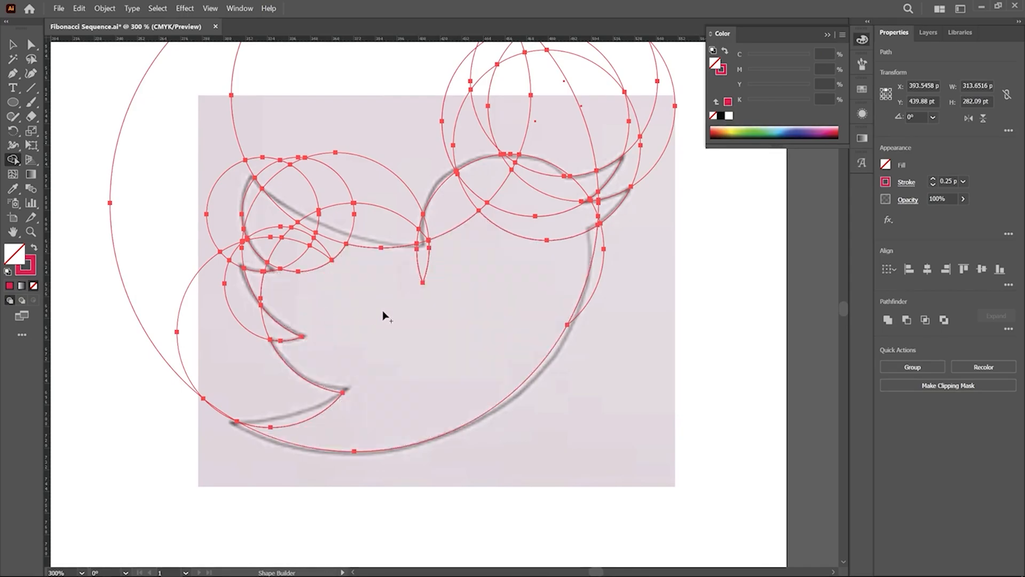
pyautogui.moveTo(373, 295); pyautogui.dragTo(433, 394)
pyautogui.scroll(2, 372, 376)
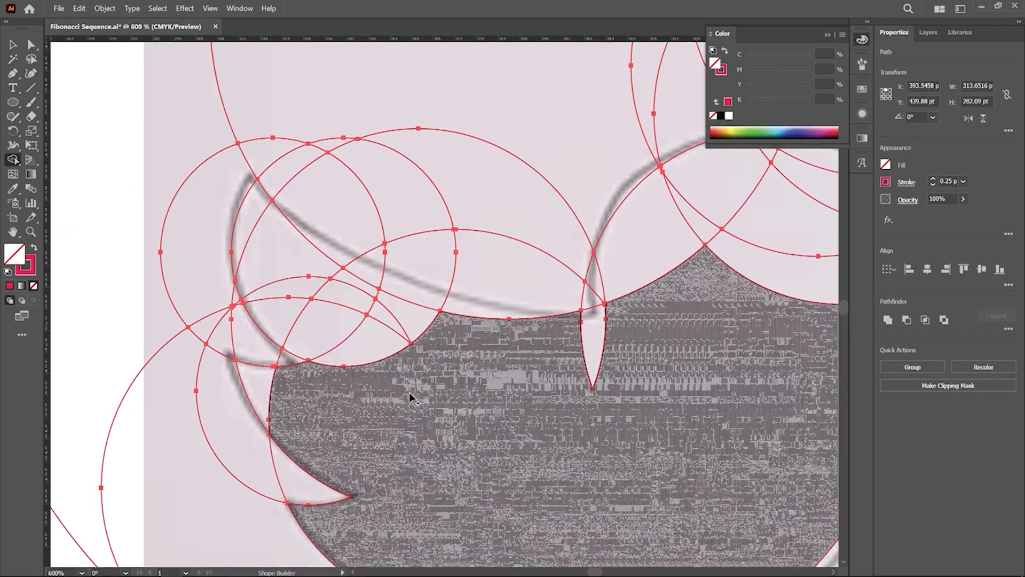
# - Merge the wing-tip and feather regions, including the small gap below the wing's top curve, into the body shape
pyautogui.moveTo(339, 404)
pyautogui.mouseDown()
pyautogui.moveTo(264, 383)
pyautogui.moveTo(439, 399)
pyautogui.moveTo(357, 350)
pyautogui.moveTo(294, 269)
pyautogui.moveTo(414, 414)
pyautogui.moveTo(330, 326)
pyautogui.moveTo(283, 300)
pyautogui.mouseUp()
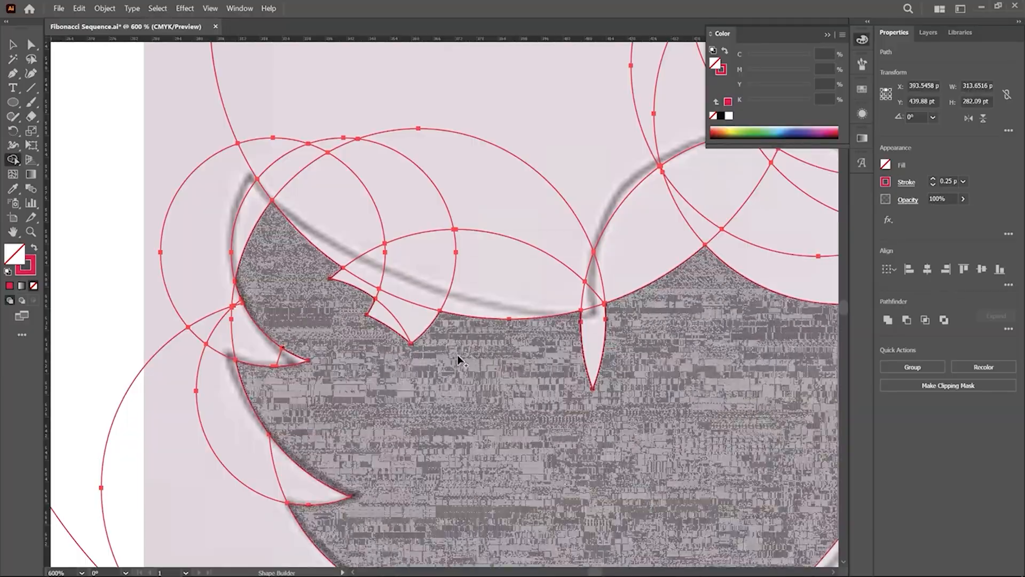
pyautogui.moveTo(457, 355)
pyautogui.mouseDown()
pyautogui.moveTo(362, 276)
pyautogui.moveTo(394, 406)
pyautogui.mouseUp()
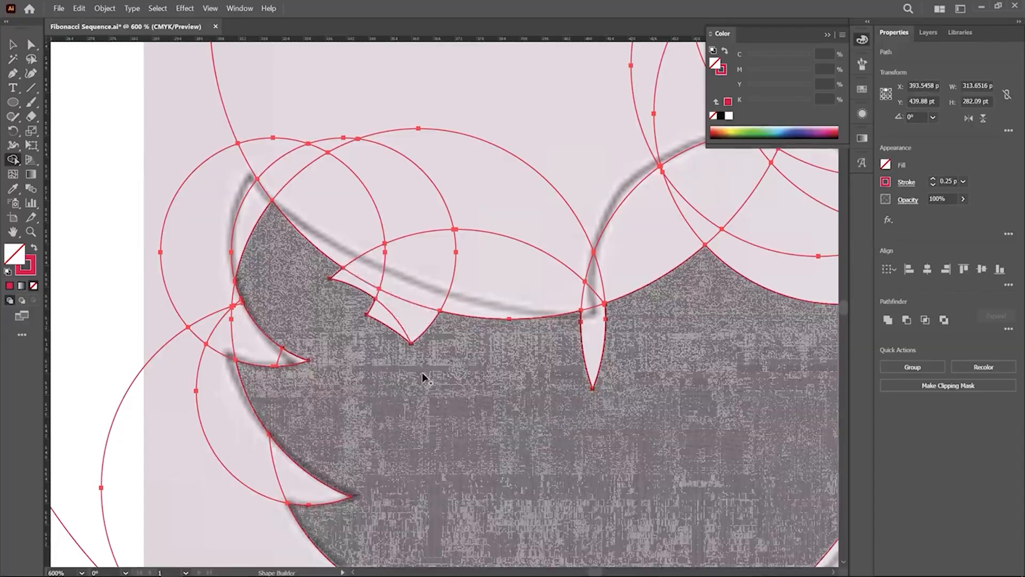
pyautogui.scroll(1, 373, 325)
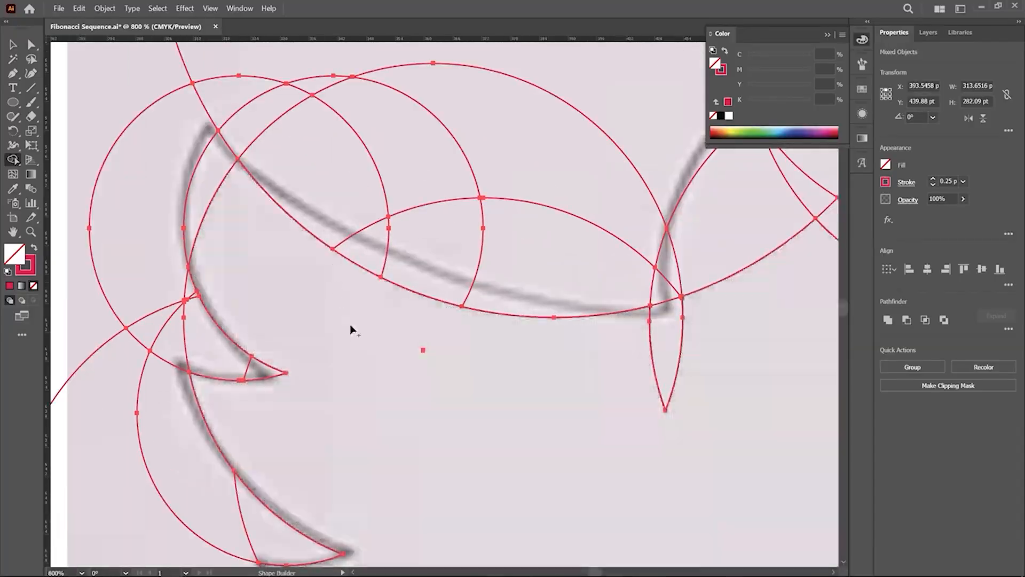
pyautogui.scroll(-1, 355, 353)
pyautogui.scroll(1, 204, 184)
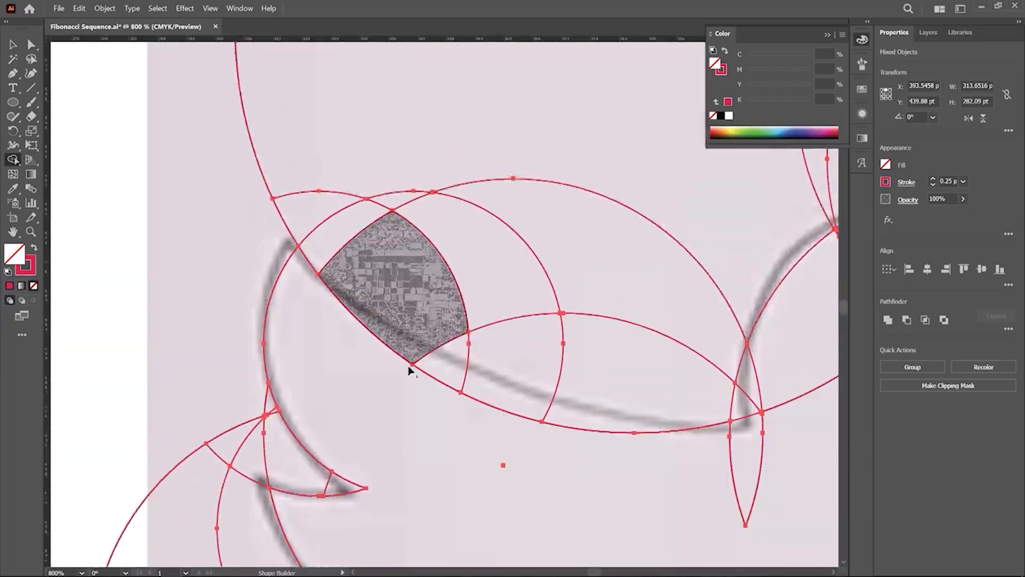
# - Clear the dividing circle segments between the wing's top curve and the surrounding area with the Shape Builder
pyautogui.scroll(2, 264, 263)
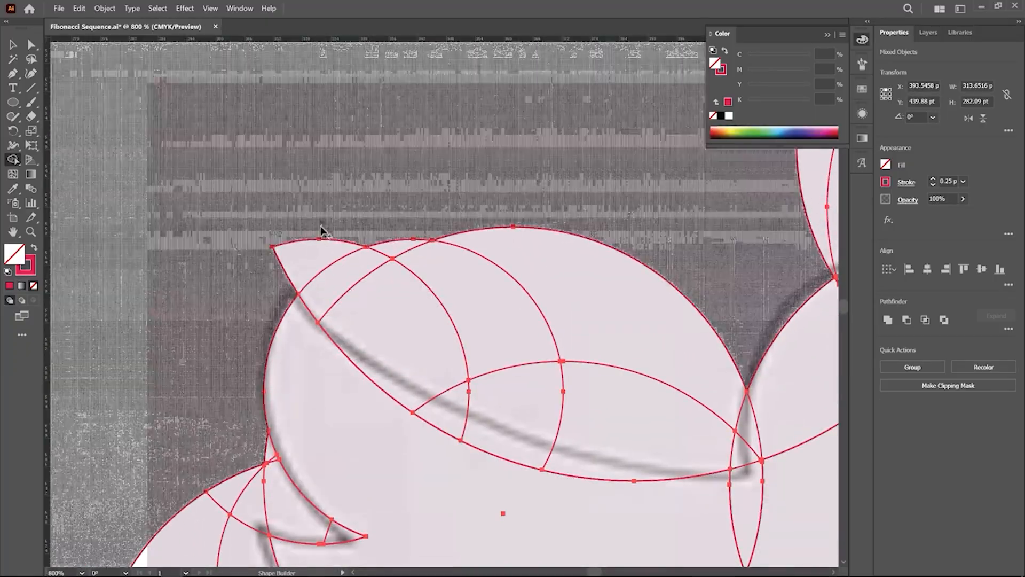
pyautogui.moveTo(321, 231)
pyautogui.mouseDown()
pyautogui.moveTo(351, 201)
pyautogui.moveTo(398, 301)
pyautogui.mouseUp()
pyautogui.moveTo(307, 216)
pyautogui.mouseDown()
pyautogui.moveTo(338, 274)
pyautogui.moveTo(499, 178)
pyautogui.moveTo(451, 327)
pyautogui.moveTo(552, 293)
pyautogui.moveTo(618, 327)
pyautogui.moveTo(488, 398)
pyautogui.moveTo(457, 395)
pyautogui.moveTo(592, 354)
pyautogui.mouseUp()
pyautogui.scroll(-2, 446, 332)
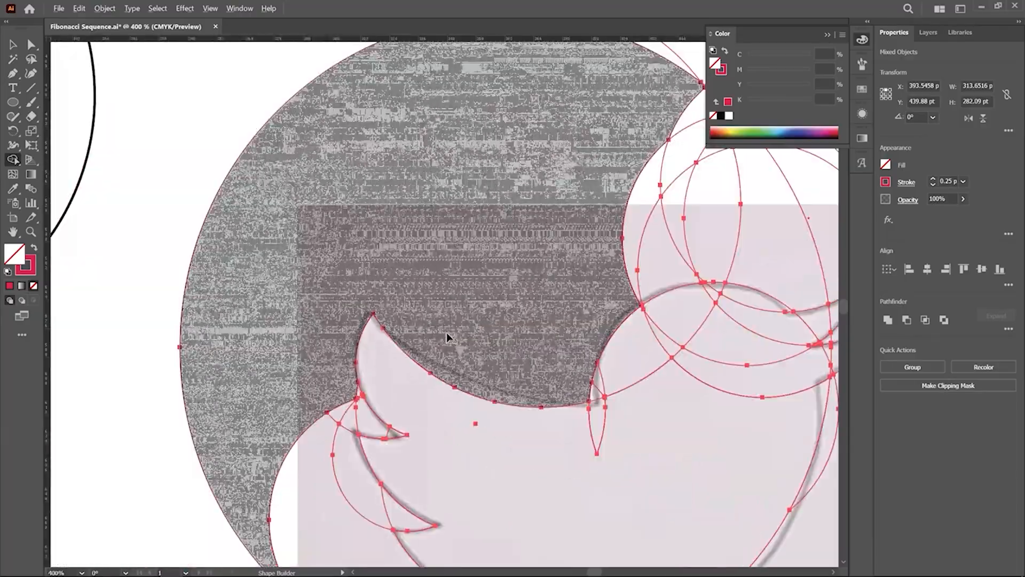
# - Join the narrow sliver at the back of the neck to the body and clear the circle segments outside the feathers
pyautogui.scroll(1, 545, 465)
pyautogui.moveTo(642, 409); pyautogui.dragTo(622, 407)
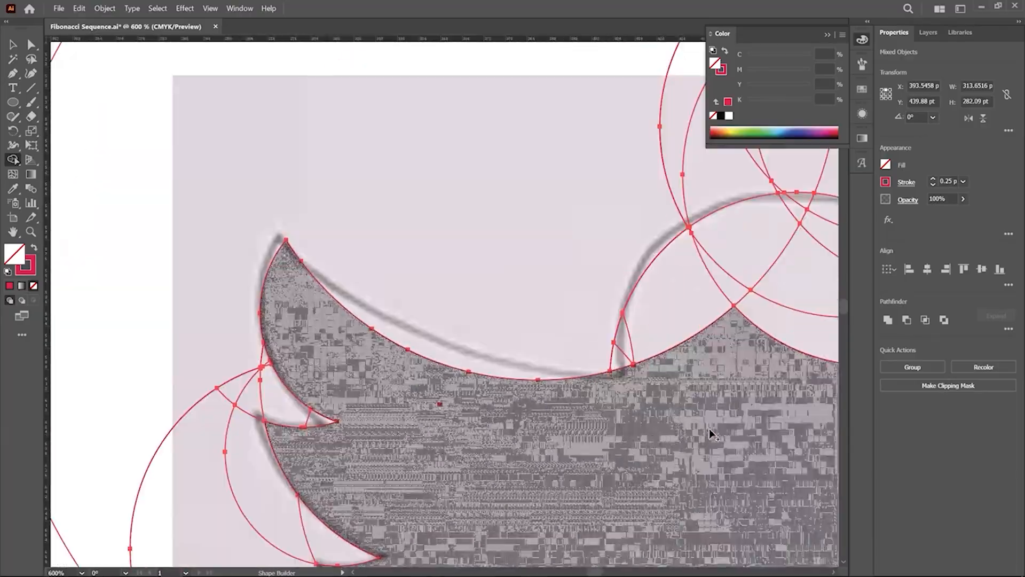
pyautogui.moveTo(663, 486)
pyautogui.mouseDown()
pyautogui.moveTo(657, 296)
pyautogui.moveTo(700, 269)
pyautogui.mouseUp()
pyautogui.moveTo(229, 134)
pyautogui.mouseDown()
pyautogui.moveTo(272, 160)
pyautogui.moveTo(283, 227)
pyautogui.mouseUp()
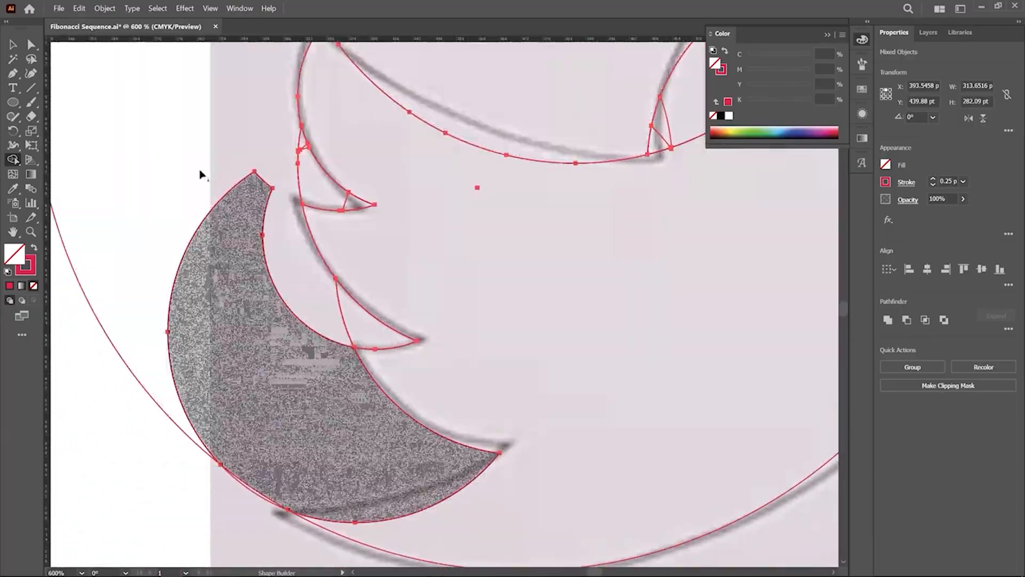
pyautogui.moveTo(202, 174); pyautogui.dragTo(230, 245)
# - Merge the leftover circle regions outside the bird's wing, head and beak into one outer shape with the Shape Builder
pyautogui.scroll(-1, 229, 246)
pyautogui.moveTo(785, 280)
pyautogui.mouseDown()
pyautogui.moveTo(574, 412)
pyautogui.moveTo(573, 424)
pyautogui.mouseUp()
pyautogui.moveTo(671, 262); pyautogui.dragTo(617, 405)
pyautogui.moveTo(633, 211); pyautogui.dragTo(501, 282)
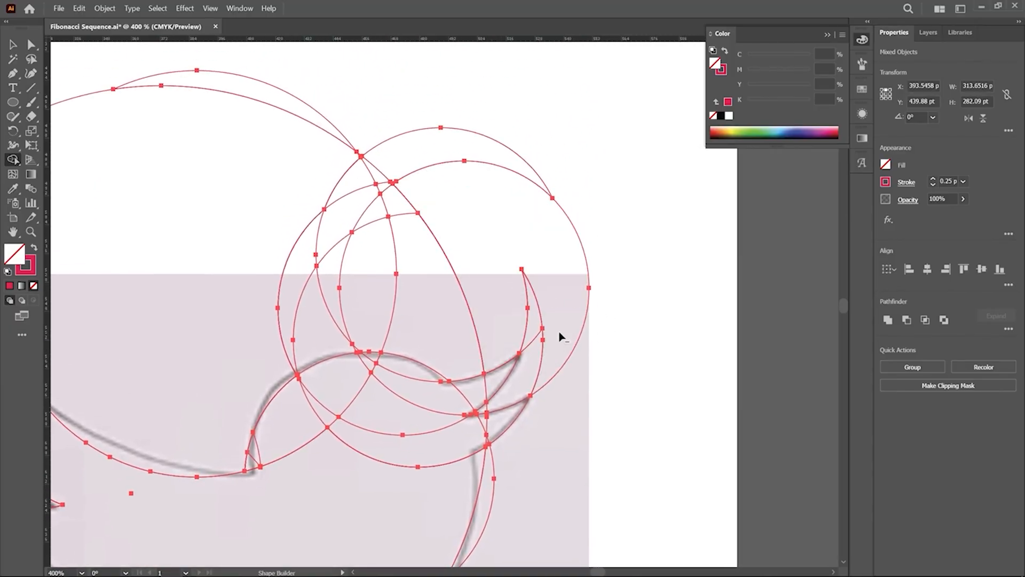
pyautogui.scroll(2, 562, 337)
pyautogui.moveTo(562, 336)
pyautogui.mouseDown()
pyautogui.moveTo(561, 277)
pyautogui.moveTo(484, 263)
pyautogui.moveTo(597, 398)
pyautogui.moveTo(528, 385)
pyautogui.mouseUp()
pyautogui.scroll(-2, 683, 436)
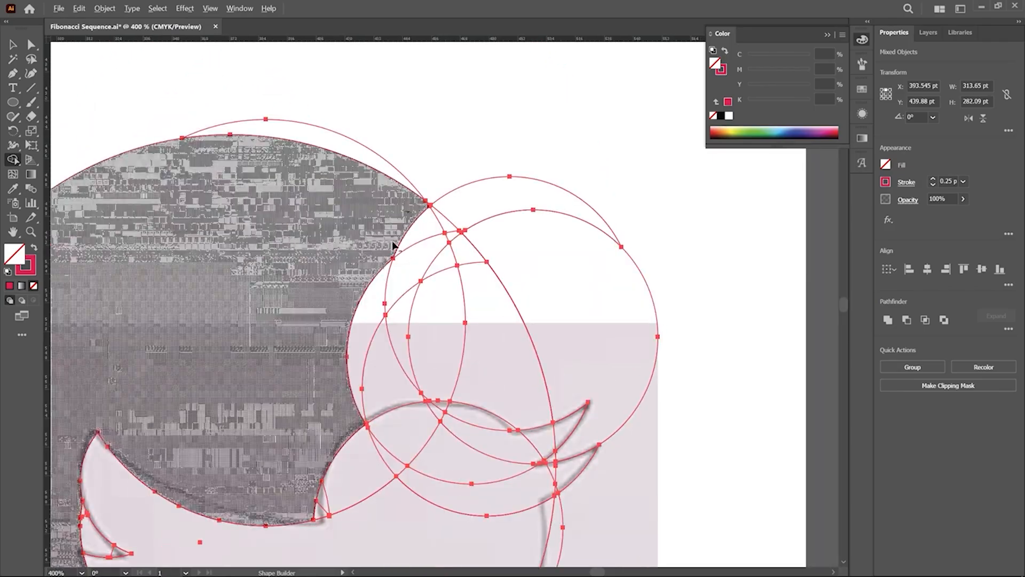
pyautogui.moveTo(459, 128)
pyautogui.mouseDown()
pyautogui.moveTo(408, 323)
pyautogui.moveTo(319, 335)
pyautogui.mouseUp()
pyautogui.moveTo(569, 141); pyautogui.dragTo(534, 227)
pyautogui.scroll(-1, 534, 228)
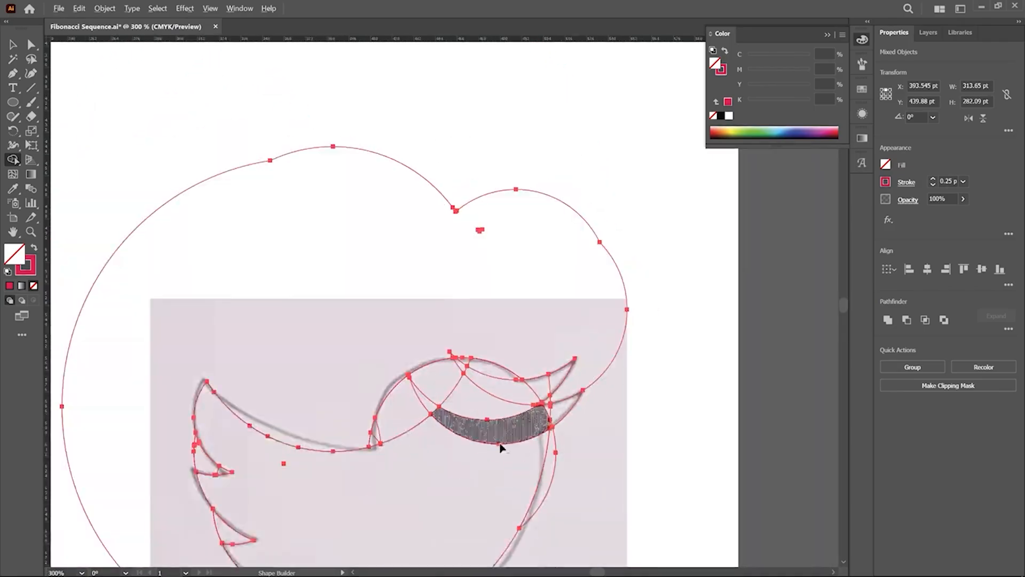
# - Merge the regions inside the bird's head into the body shape, up to the curve at the top of the head
pyautogui.scroll(2, 501, 447)
pyautogui.moveTo(451, 442)
pyautogui.mouseDown()
pyautogui.moveTo(516, 345)
pyautogui.moveTo(522, 263)
pyautogui.mouseUp()
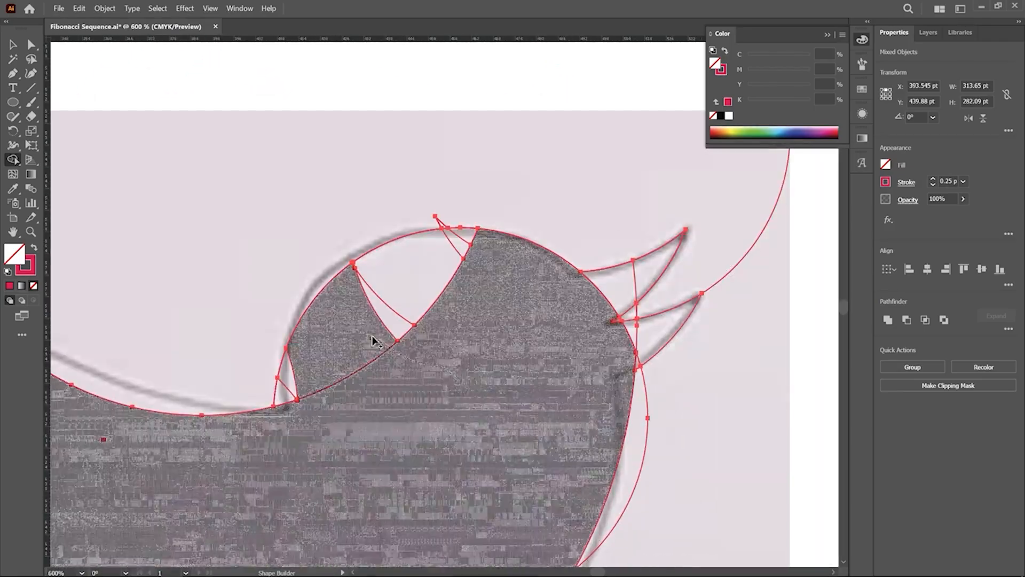
pyautogui.moveTo(373, 341); pyautogui.dragTo(418, 304)
pyautogui.scroll(2, 465, 256)
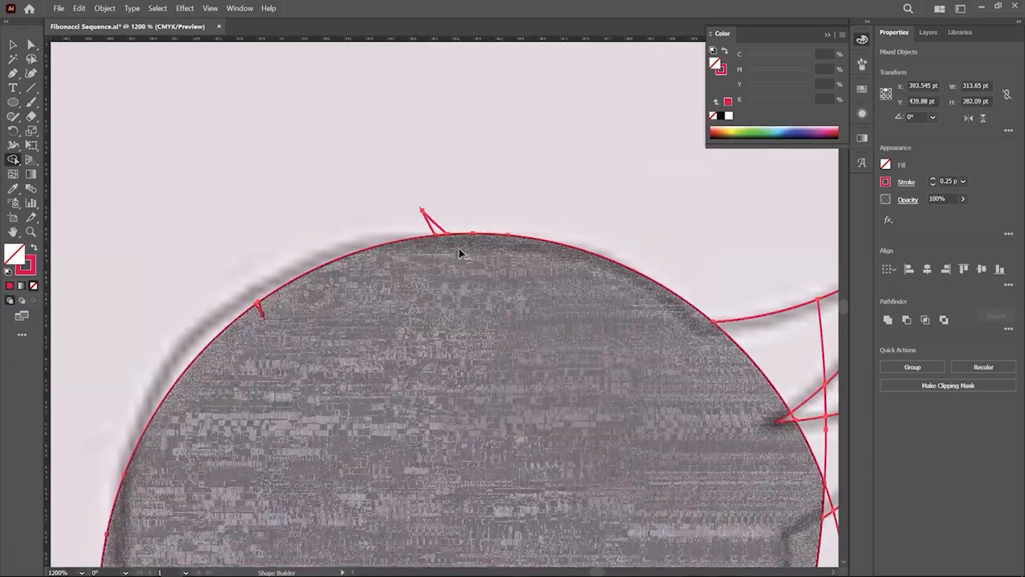
# - Merge the upper and lower beak regions into the bird's head with the Shape Builder
pyautogui.scroll(-2, 459, 249)
pyautogui.scroll(2, 633, 339)
pyautogui.moveTo(571, 299); pyautogui.dragTo(675, 232)
pyautogui.moveTo(578, 394)
pyautogui.mouseDown()
pyautogui.moveTo(613, 389)
pyautogui.moveTo(692, 347)
pyautogui.mouseUp()
pyautogui.scroll(-3, 592, 357)
pyautogui.scroll(2, 560, 449)
pyautogui.scroll(-2, 611, 382)
pyautogui.scroll(-2, 561, 360)
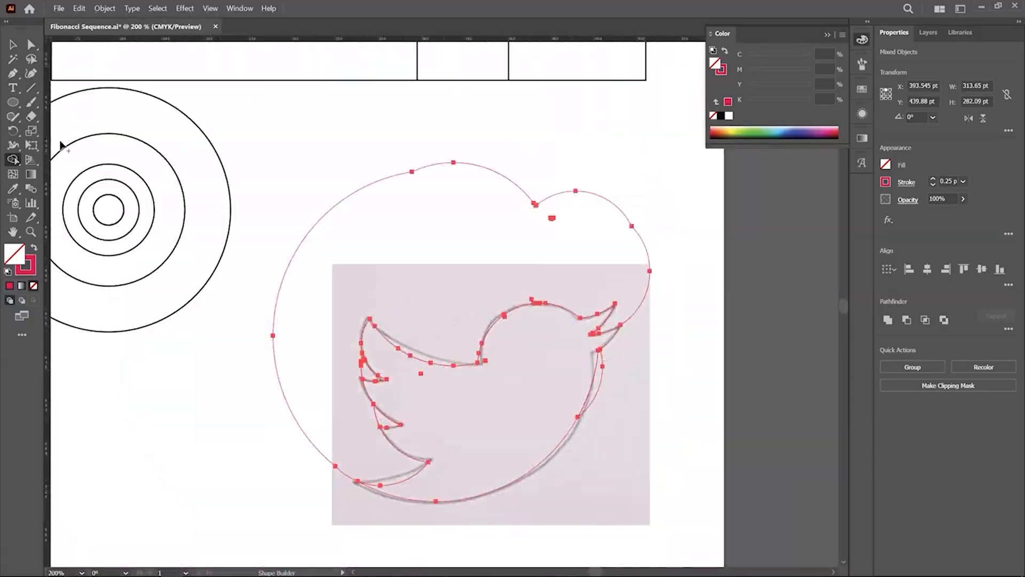
# - Clear the selection and delete the large outer shape surrounding the bird
pyautogui.click(13, 44)
pyautogui.click(352, 135)
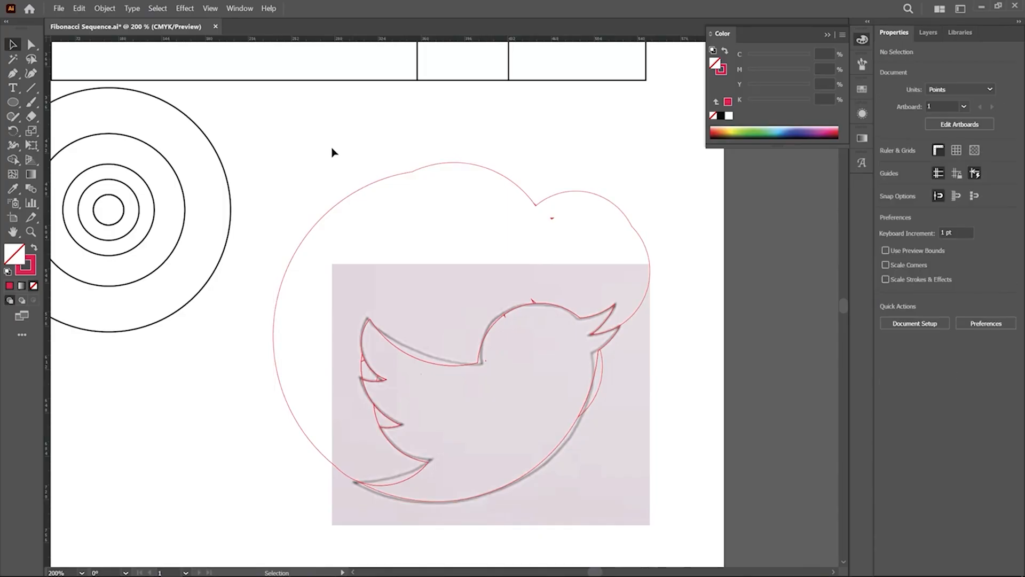
pyautogui.click(340, 217)
pyautogui.moveTo(332, 213); pyautogui.dragTo(572, 217)
pyautogui.press('Delete')
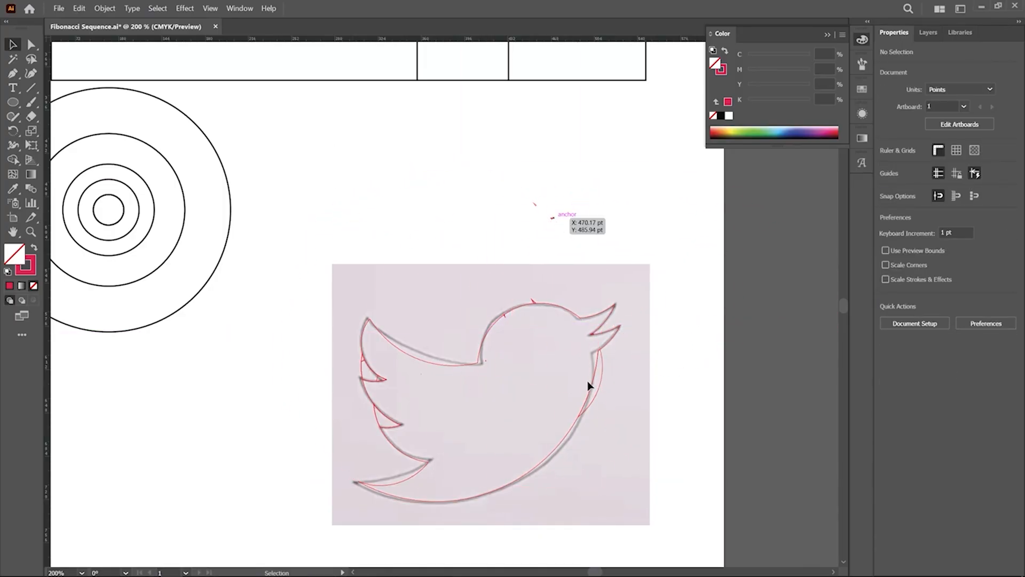
# - Delete the leftover crescent along the bird's breast, just below the beak
pyautogui.scroll(2, 587, 382)
pyautogui.moveTo(624, 364); pyautogui.dragTo(624, 365)
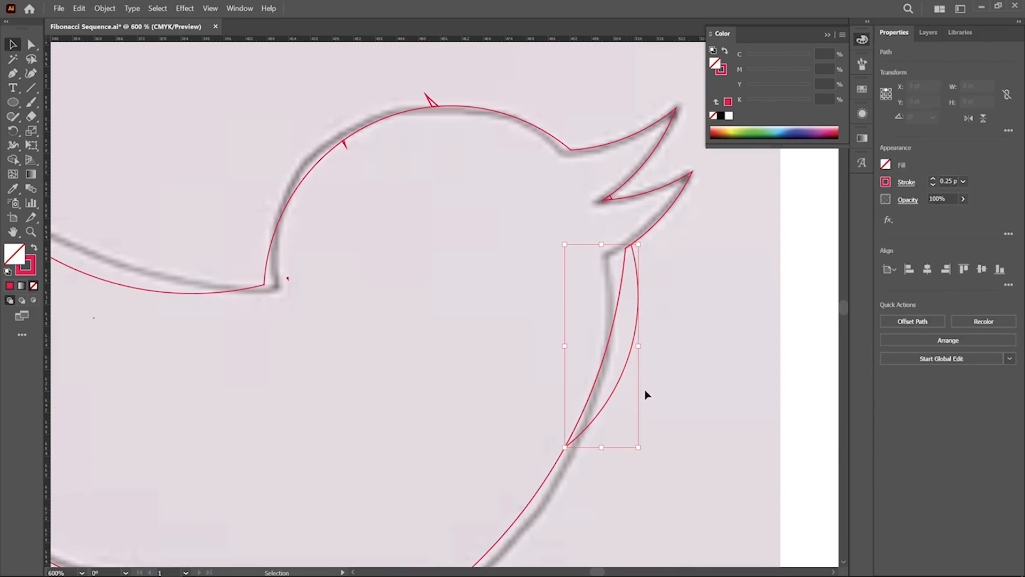
pyautogui.press('Delete')
pyautogui.scroll(-2, 660, 380)
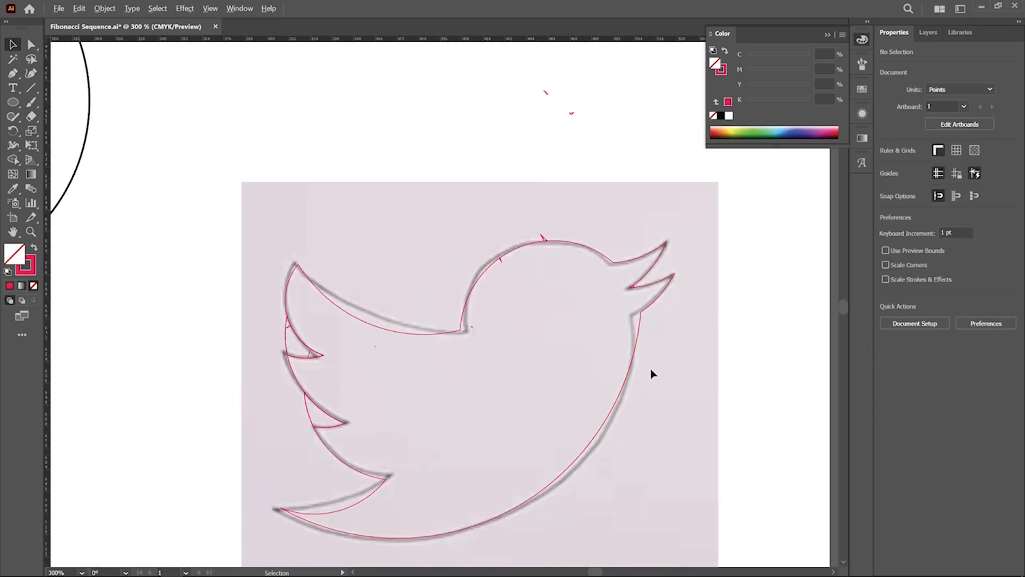
# - Remove the two small leftover spikes above and inside the curve of the bird's head
pyautogui.scroll(4, 545, 193)
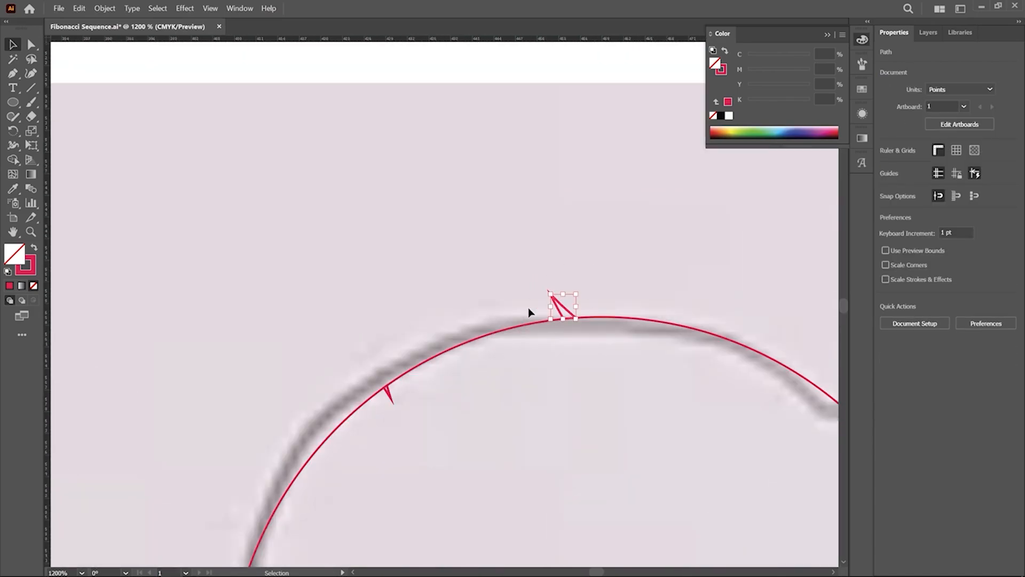
pyautogui.press('Delete')
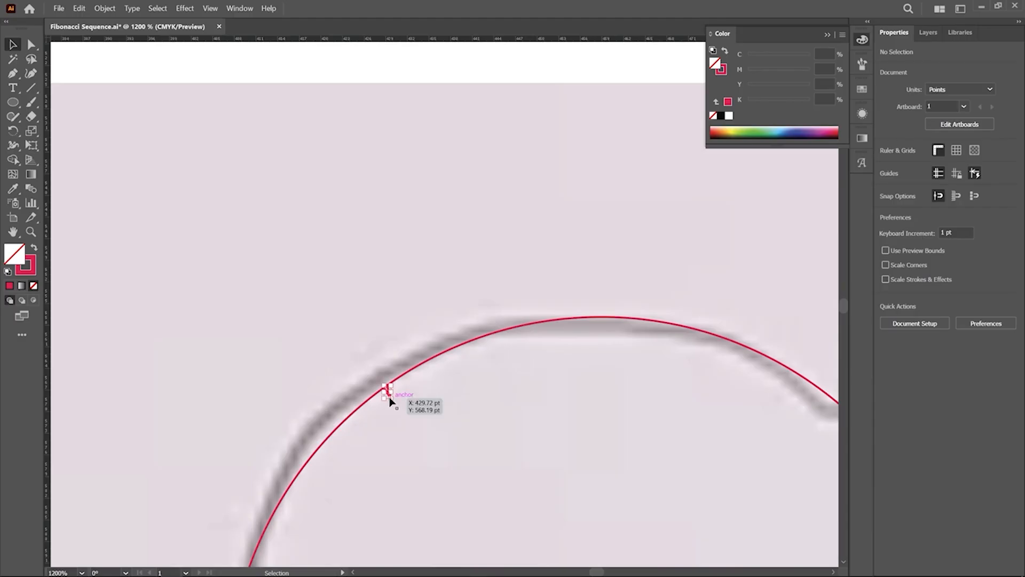
pyautogui.click(388, 394)
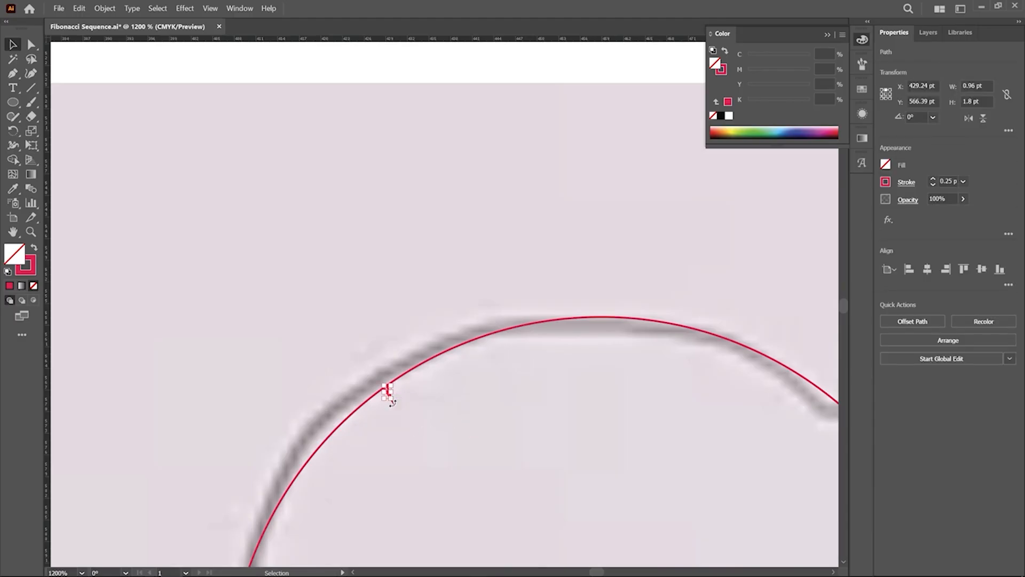
pyautogui.click(393, 411)
pyautogui.click(393, 401)
pyautogui.click(393, 407)
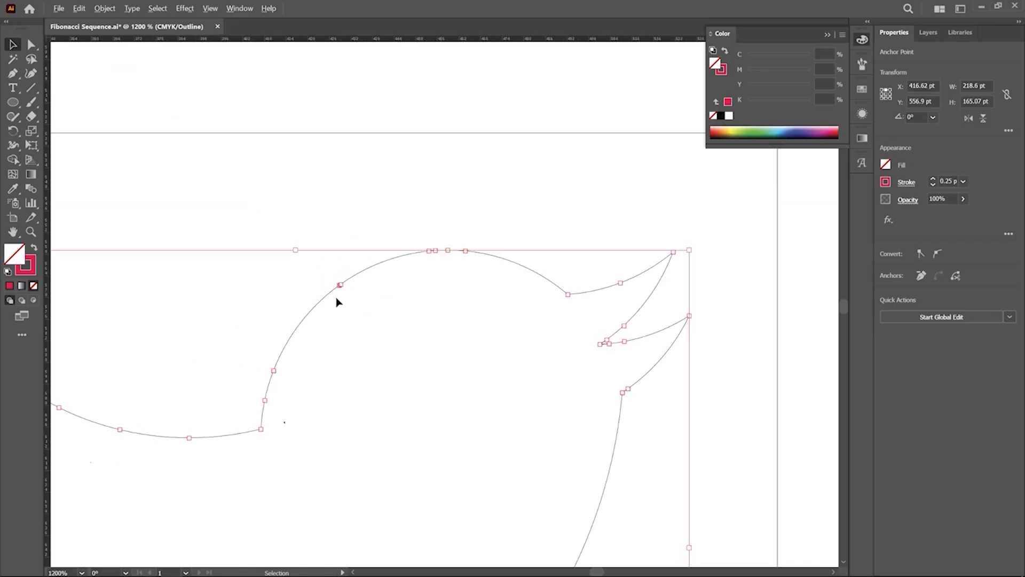
pyautogui.press('v')
pyautogui.scroll(-3, 510, 321)
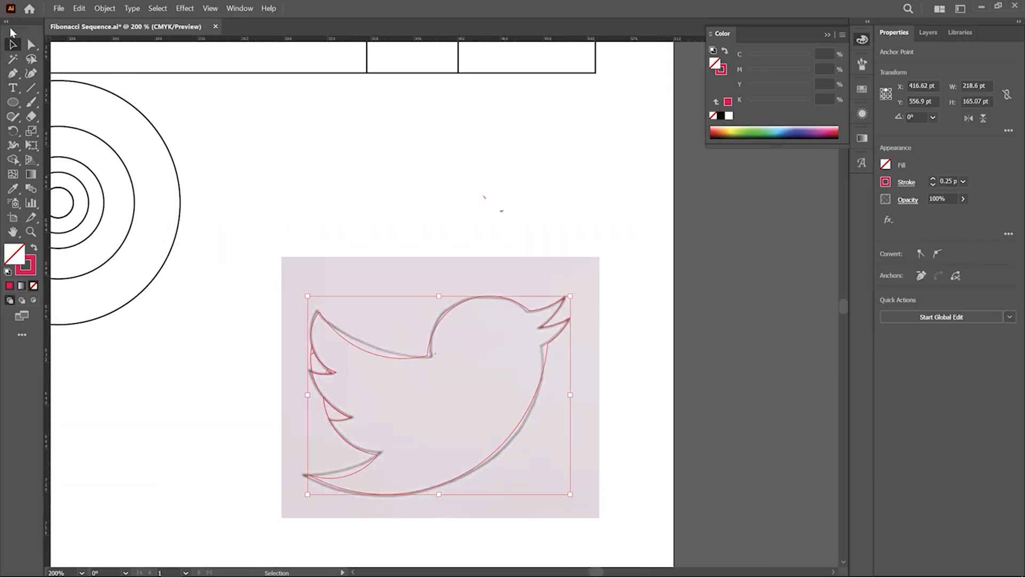
# - Delete the leftover pieces and small fragments in the gaps between the wing feathers
pyautogui.scroll(3, 333, 406)
pyautogui.moveTo(236, 440); pyautogui.dragTo(327, 419)
pyautogui.press('Delete')
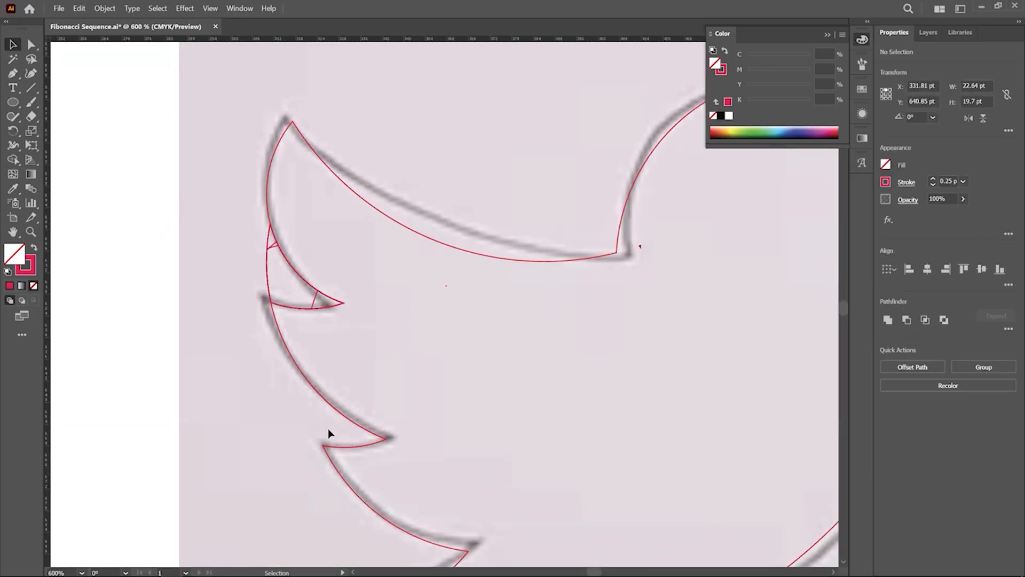
pyautogui.moveTo(236, 253); pyautogui.dragTo(274, 279)
pyautogui.press('Delete')
pyautogui.click(313, 300)
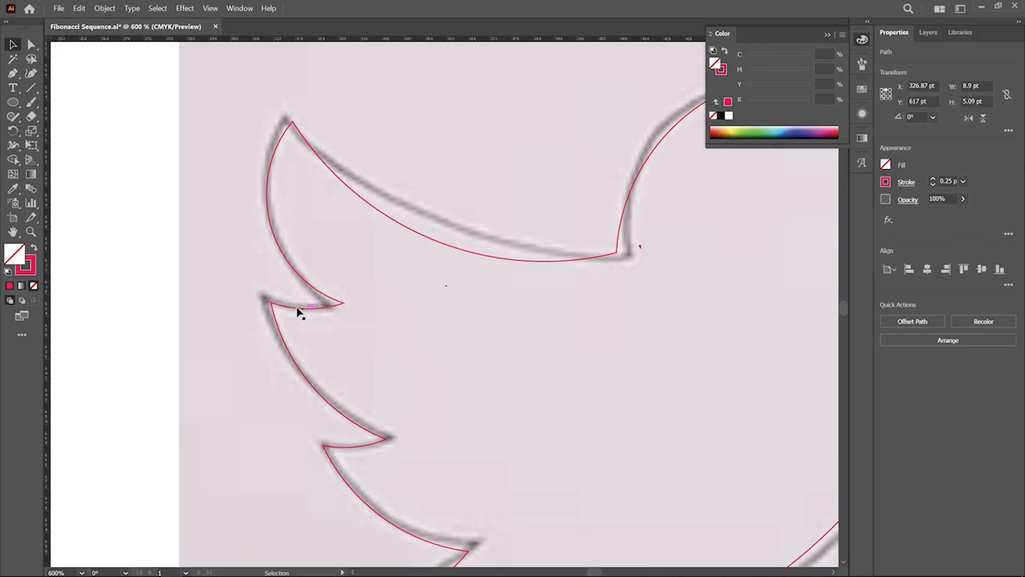
pyautogui.press('Delete')
# - Move the bird outline off the sketch to the empty area of the artboard below the concentric circles
pyautogui.scroll(-4, 298, 341)
pyautogui.moveTo(433, 398); pyautogui.dragTo(742, 392)
pyautogui.moveTo(755, 435)
pyautogui.mouseDown()
pyautogui.moveTo(604, 428)
pyautogui.moveTo(626, 422)
pyautogui.moveTo(496, 343)
pyautogui.moveTo(298, 252)
pyautogui.moveTo(315, 290)
pyautogui.moveTo(509, 338)
pyautogui.mouseUp()
pyautogui.click(504, 441)
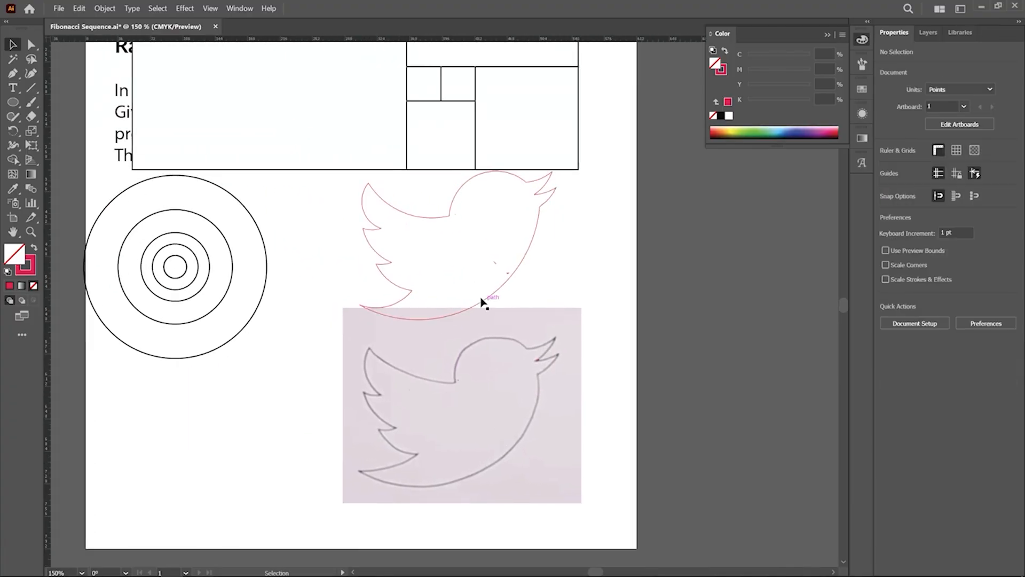
pyautogui.moveTo(482, 301); pyautogui.dragTo(252, 507)
# - Delete the tiny stray triangle beside the corner where the wing meets the head, using Direct Selection
pyautogui.scroll(3, 248, 512)
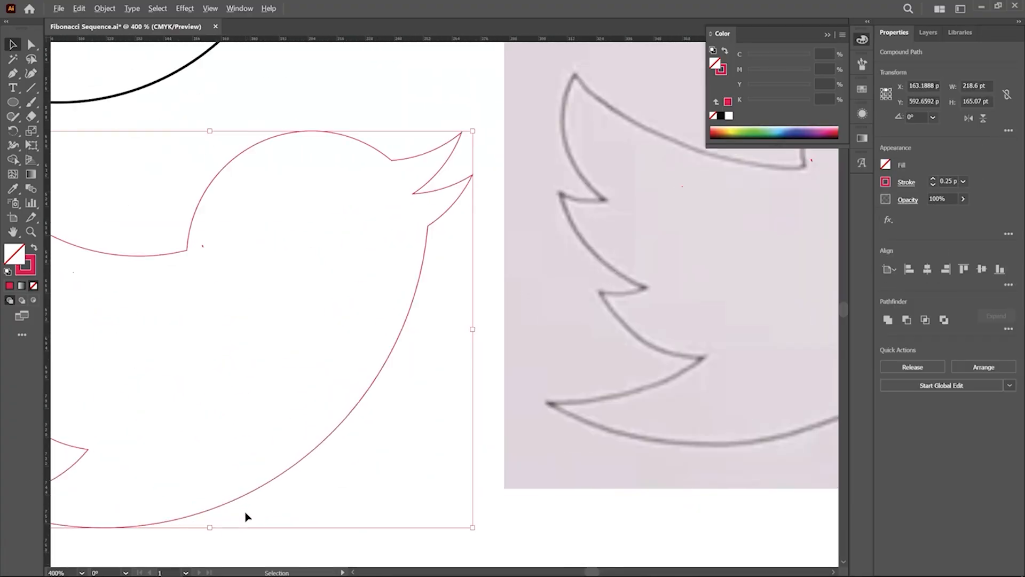
pyautogui.scroll(3, 299, 446)
pyautogui.click(608, 254)
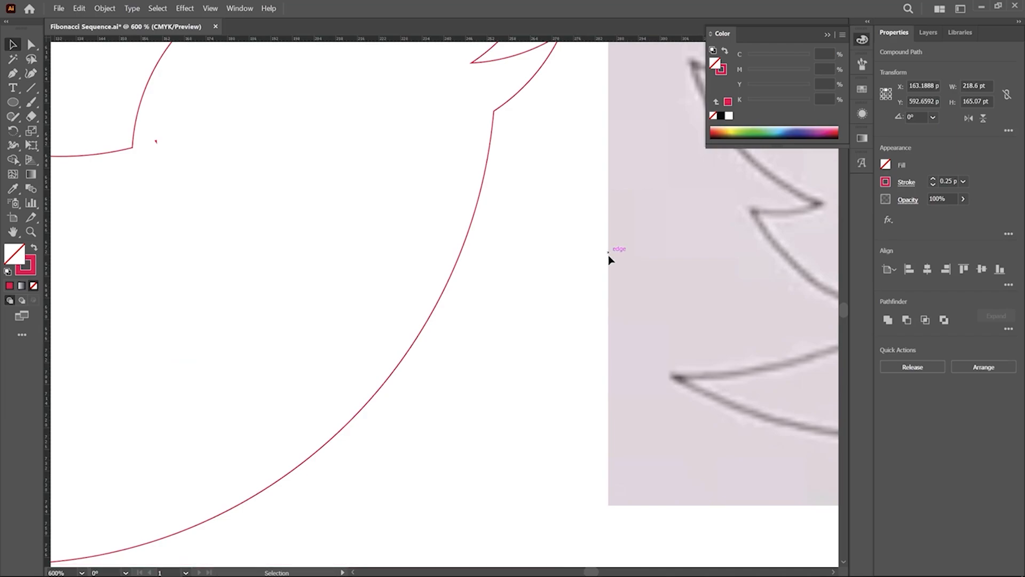
pyautogui.scroll(-3, 641, 332)
pyautogui.scroll(4, 355, 213)
pyautogui.scroll(2, 449, 266)
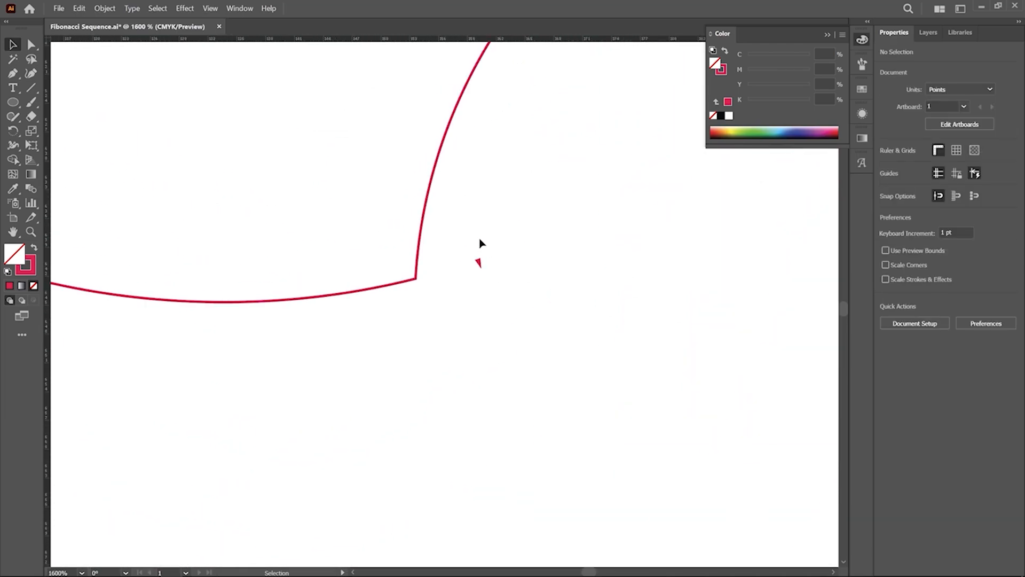
pyautogui.moveTo(476, 261); pyautogui.dragTo(504, 278)
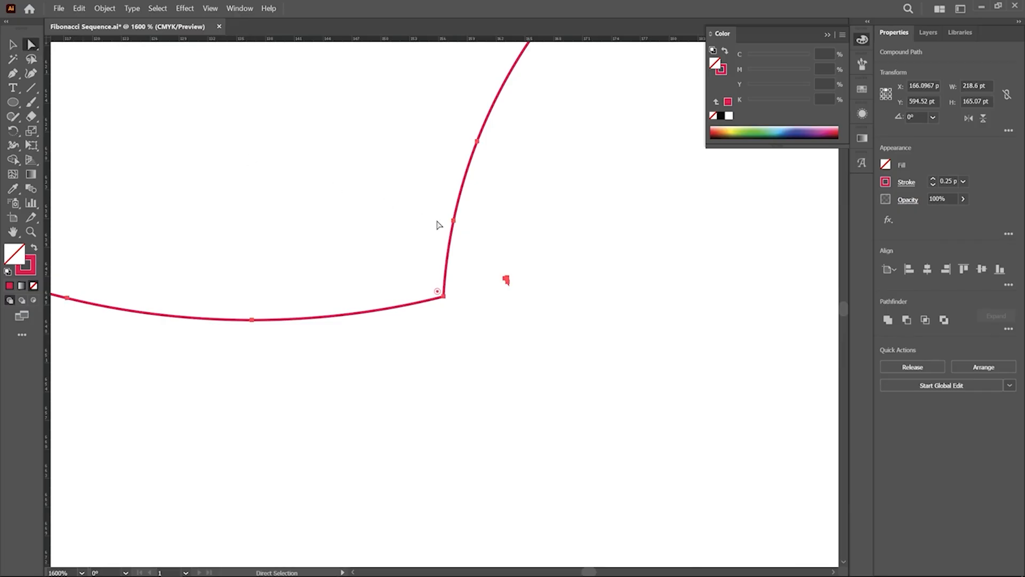
pyautogui.moveTo(487, 254); pyautogui.dragTo(545, 313)
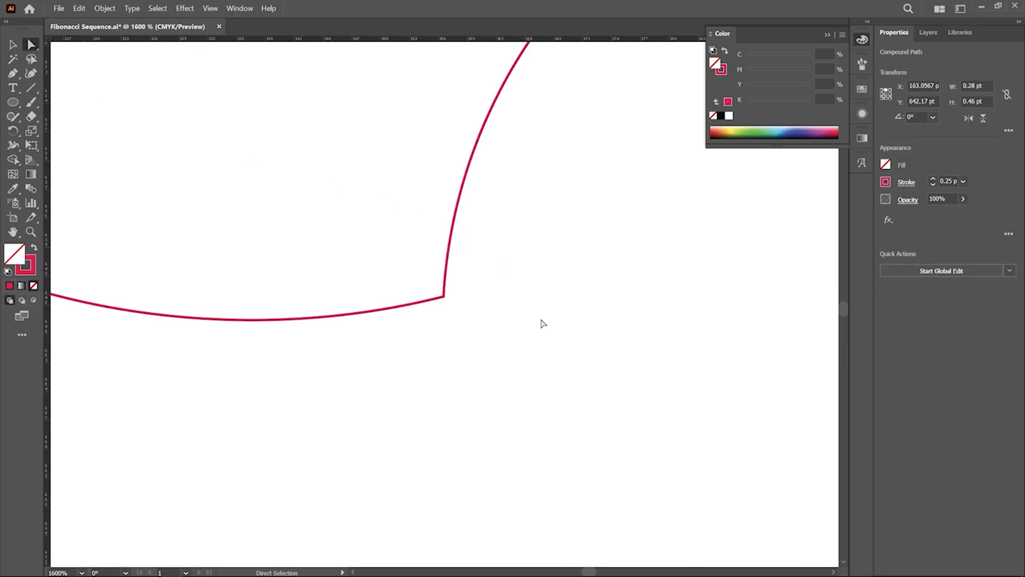
pyautogui.scroll(-4, 394, 314)
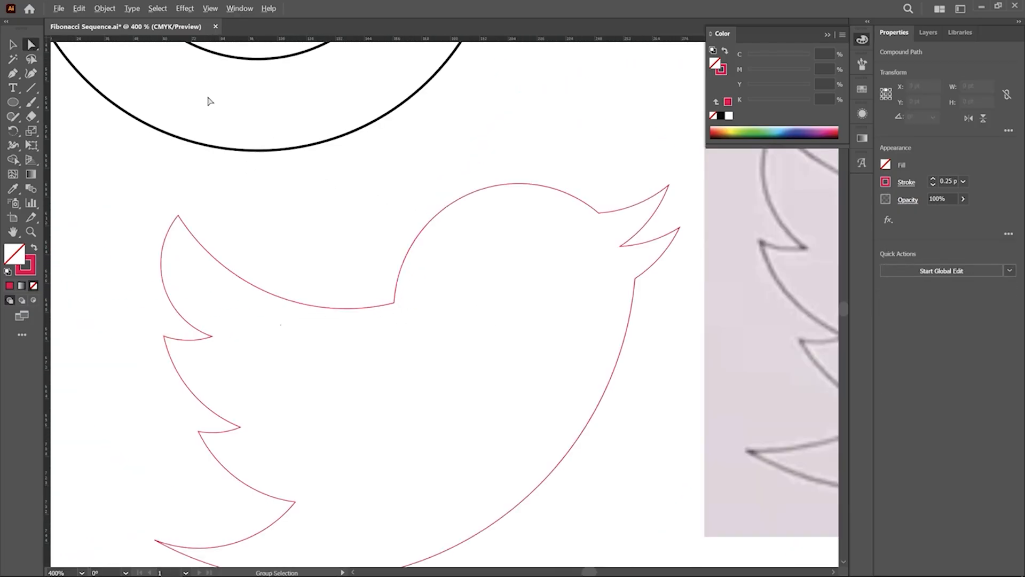
# - Fill the bird with light blue (C 58.04, M 0, Y 3.53, K 0), remove its stroke and deselect it
pyautogui.click(14, 44)
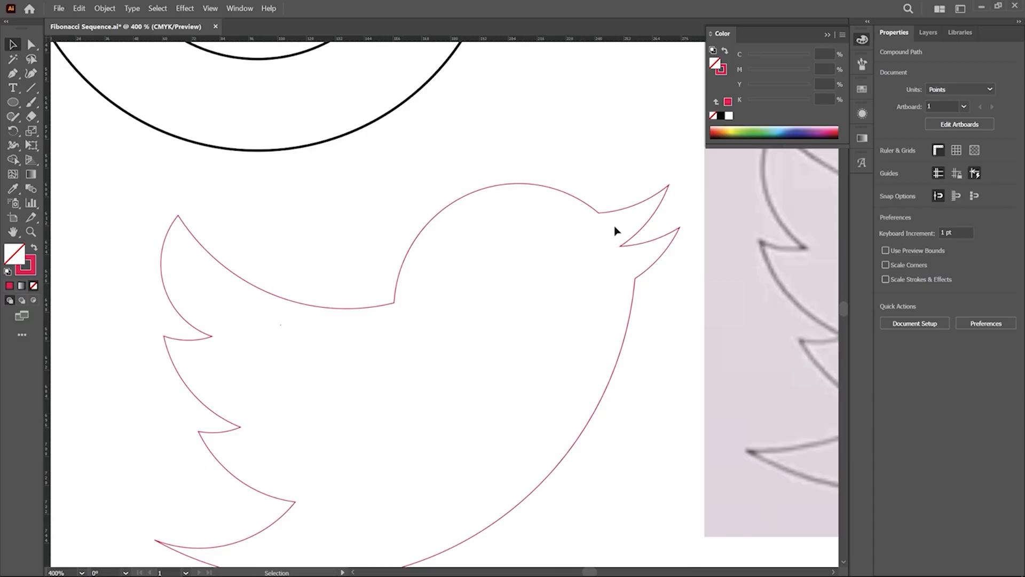
pyautogui.click(544, 181)
pyautogui.click(780, 129)
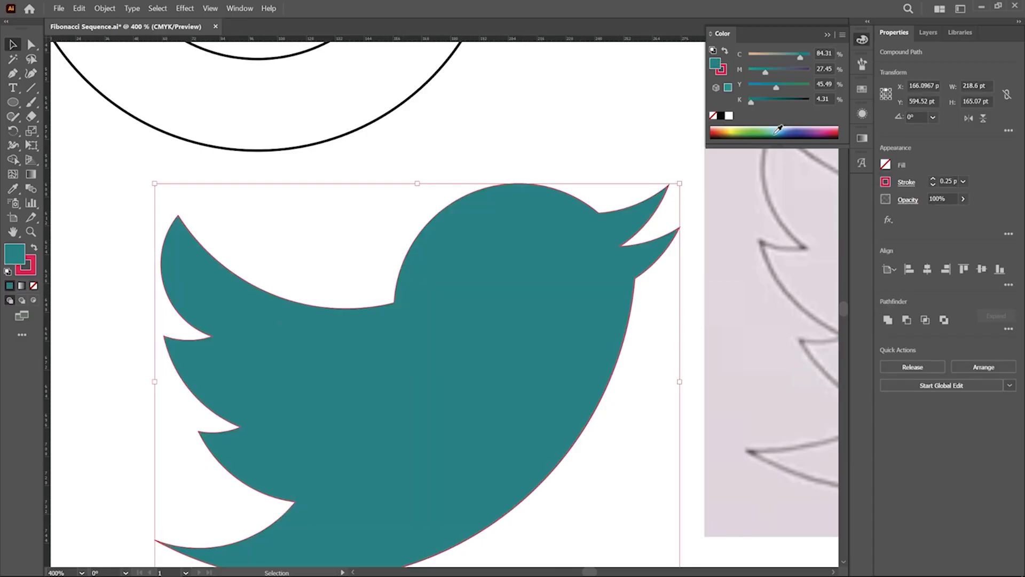
pyautogui.click(780, 128)
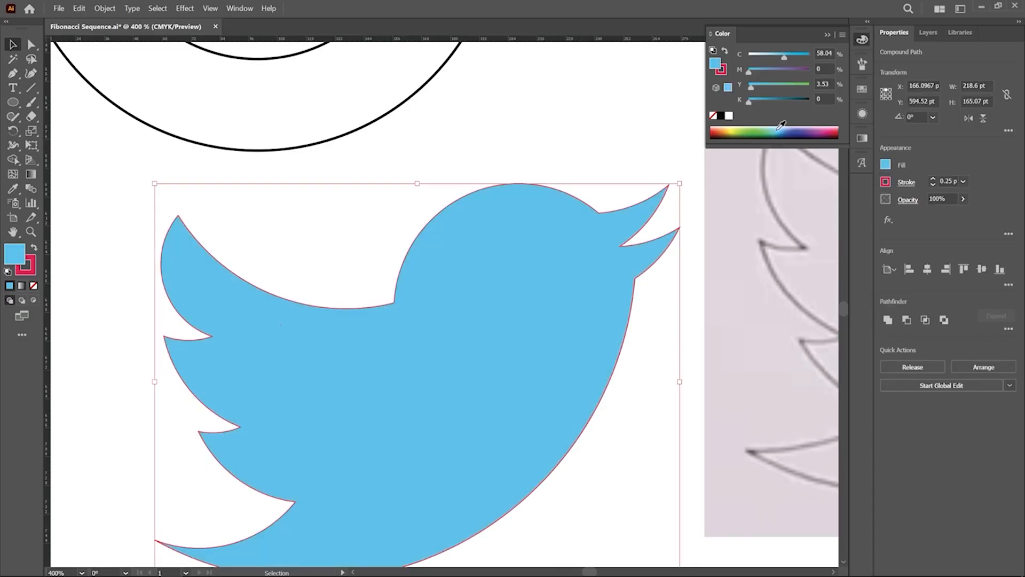
pyautogui.click(34, 286)
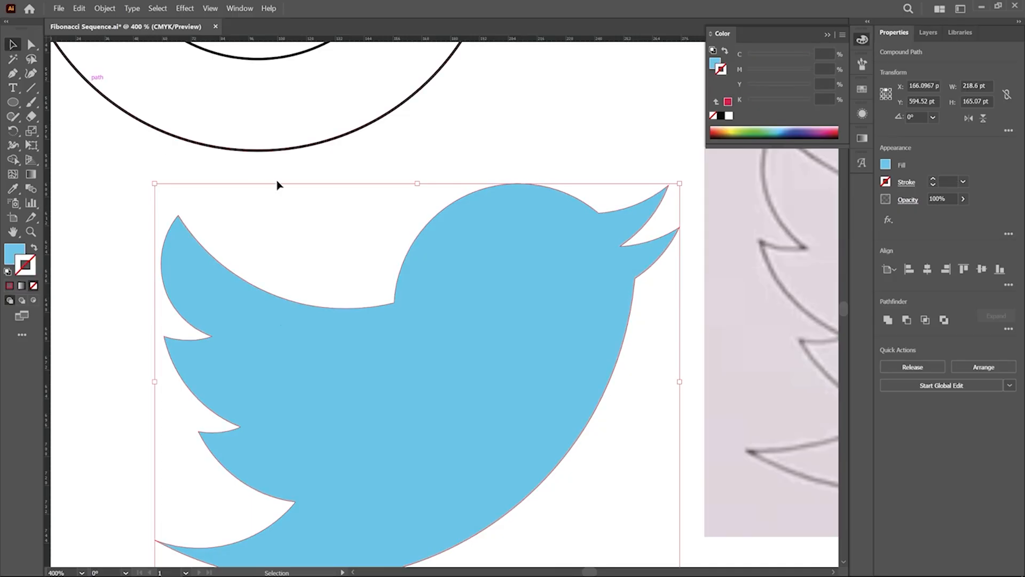
pyautogui.click(510, 138)
pyautogui.scroll(-2, 409, 209)
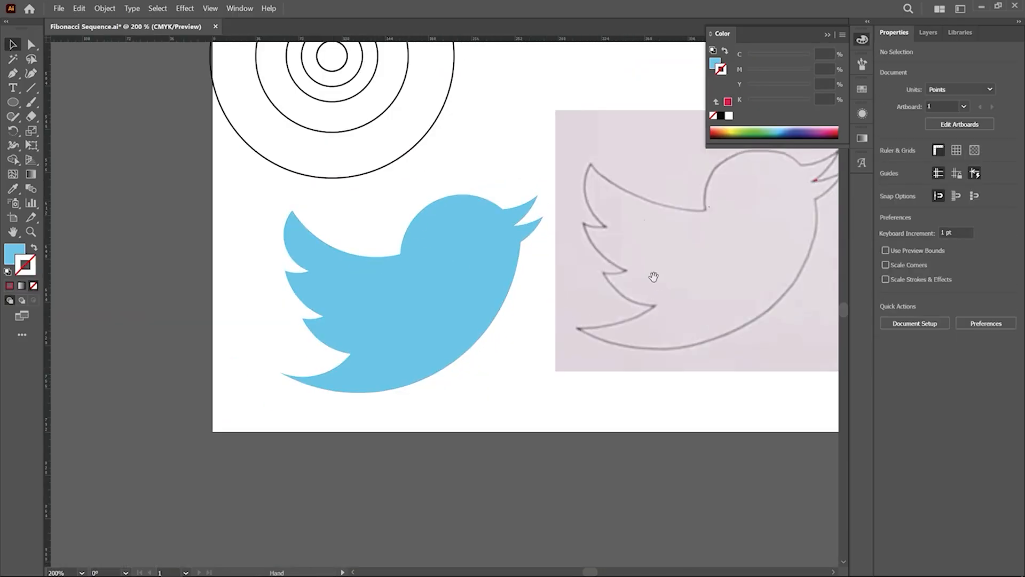
pyautogui.moveTo(654, 276); pyautogui.dragTo(613, 312)
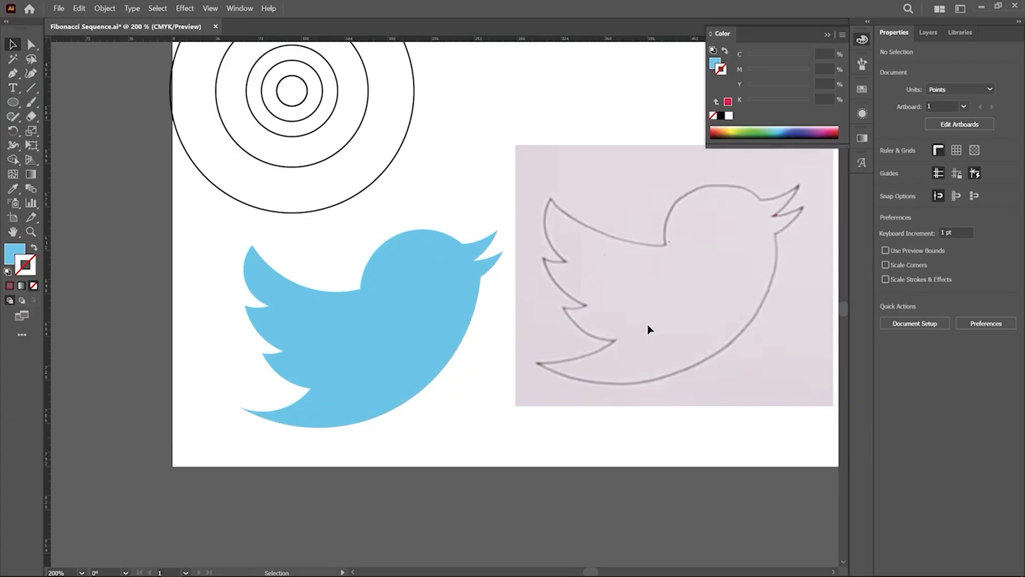
pyautogui.hotkey('ctrl', '0')
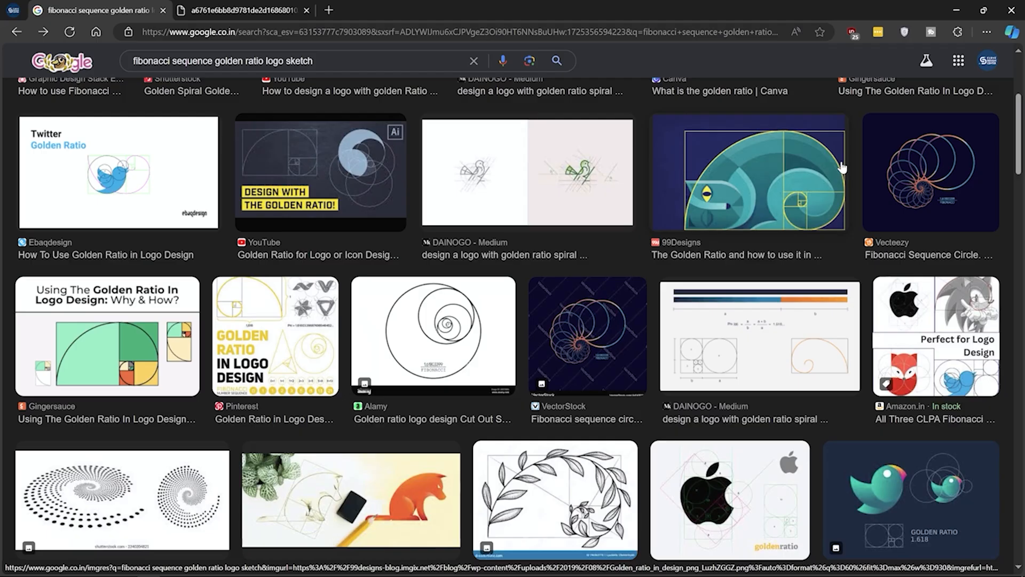
# - Switch to the browser and look through the image results for "fibonacci sequence golden ratio logo sketch"
pyautogui.scroll(-1, 842, 167)
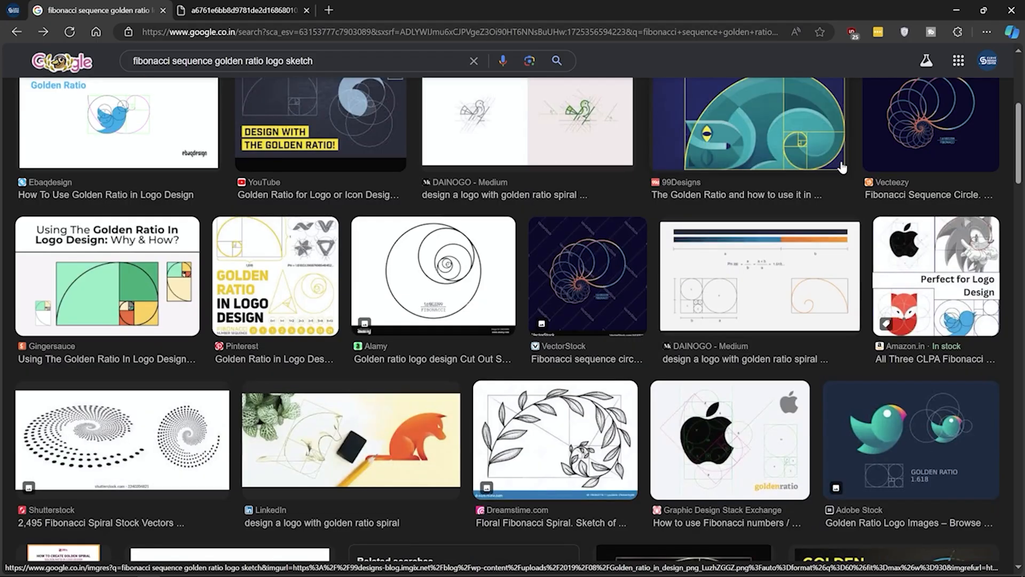